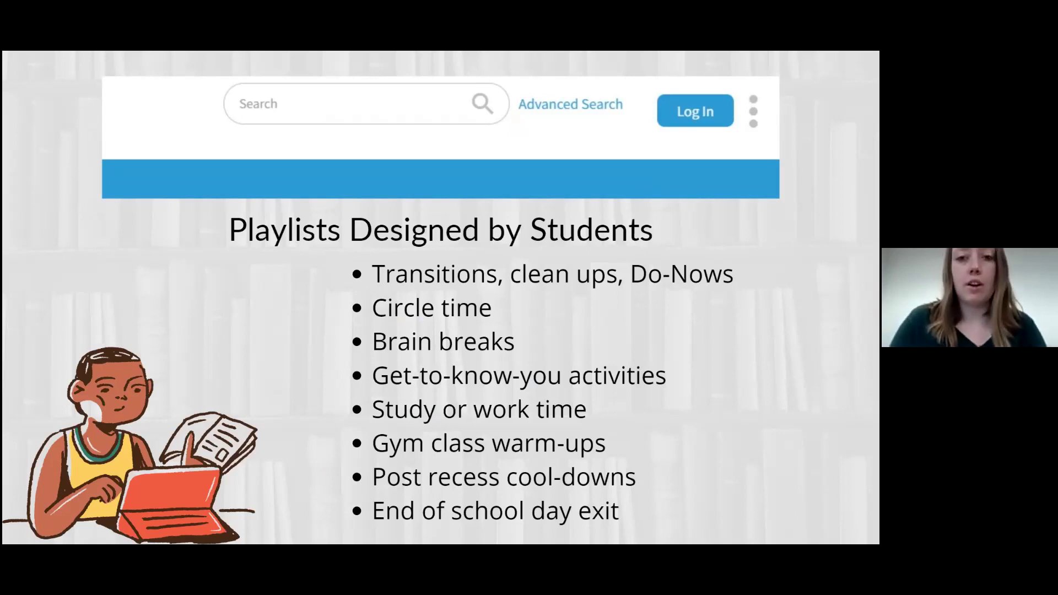
# - Leave the full-screen slideshow, switch to the MPL Library Now page and load librarynow.org there
pyautogui.press('Escape')
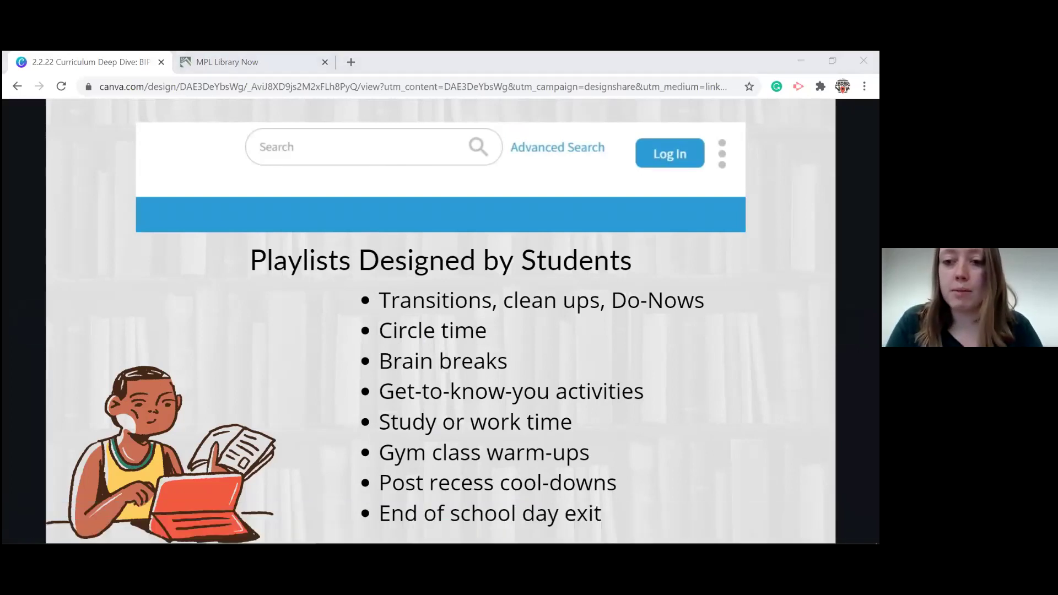
pyautogui.click(284, 61)
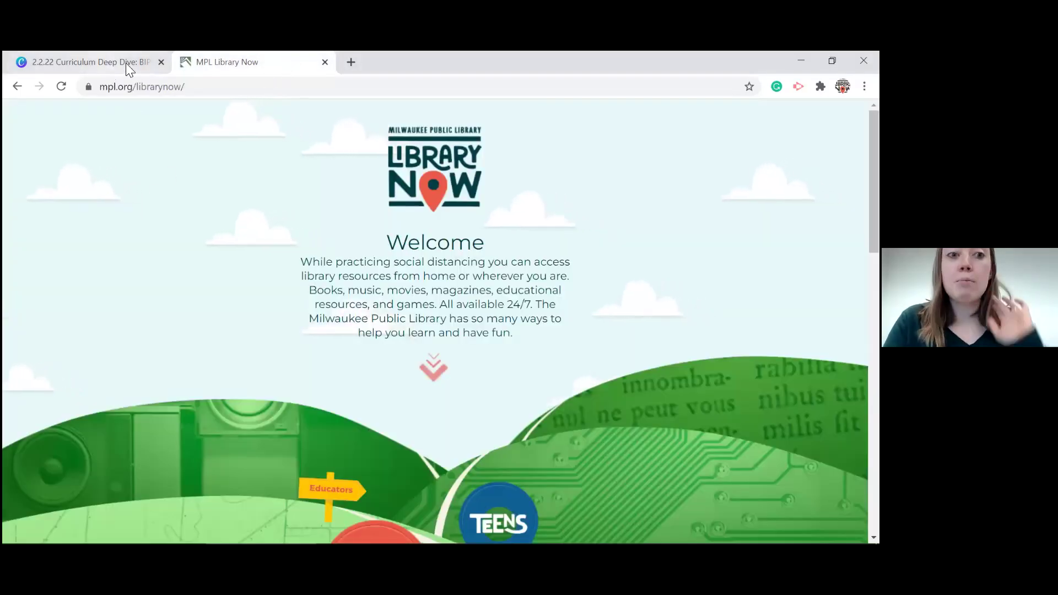
pyautogui.click(150, 85)
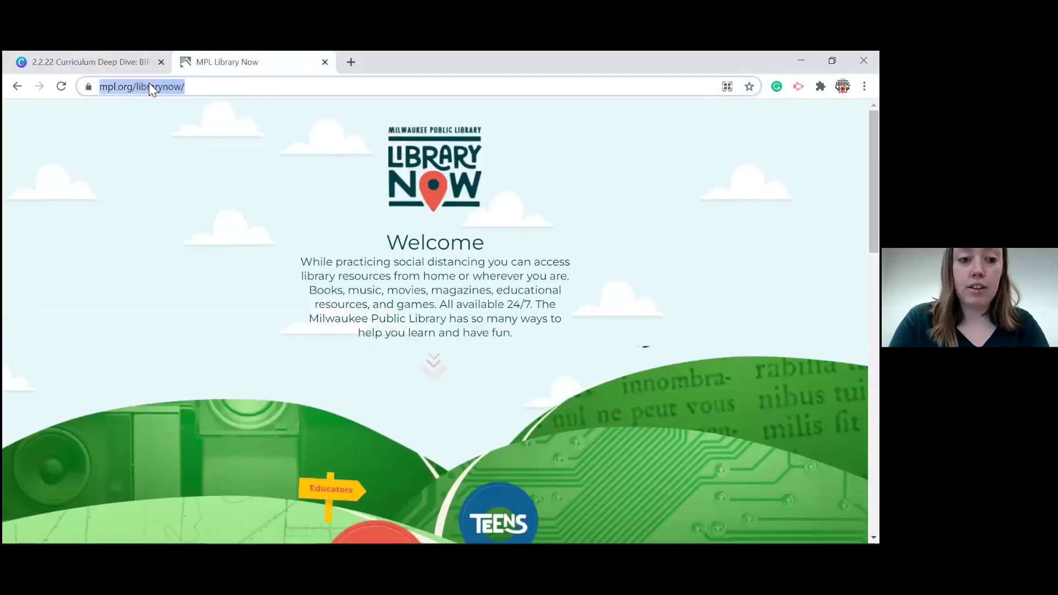
pyautogui.write('librarynow.org')
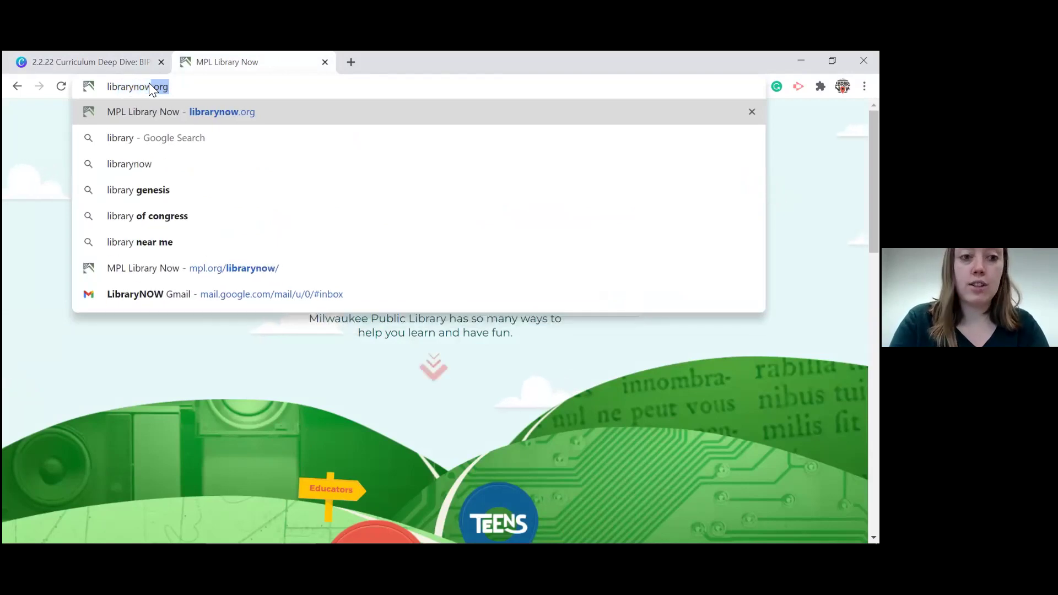
pyautogui.press('Return')
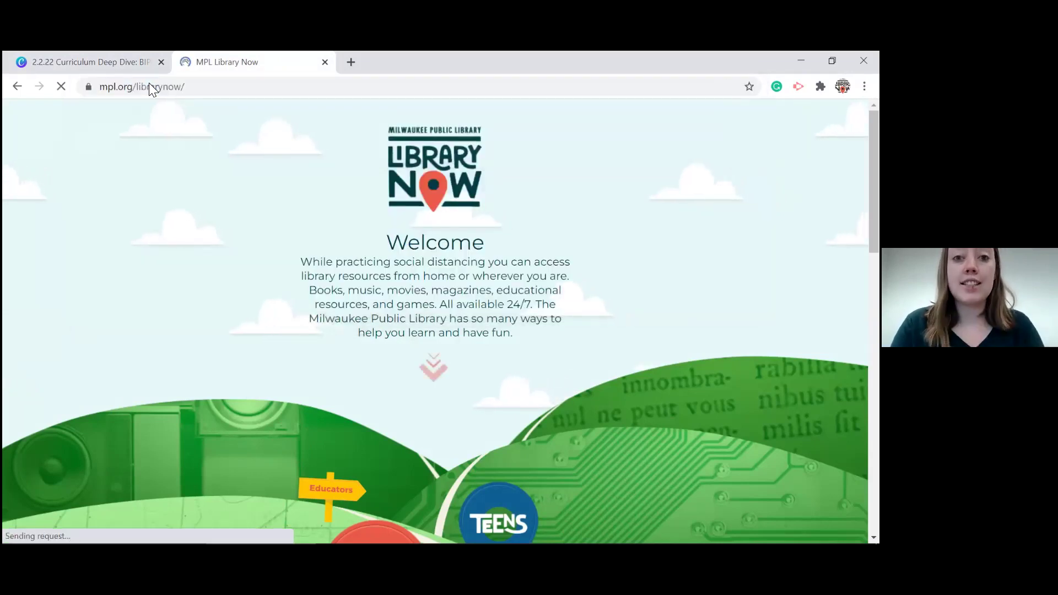
# - Open Freegal from the kids' Fun + Games resources and log in with the saved library card number and PIN
pyautogui.scroll(-4, 216, 201)
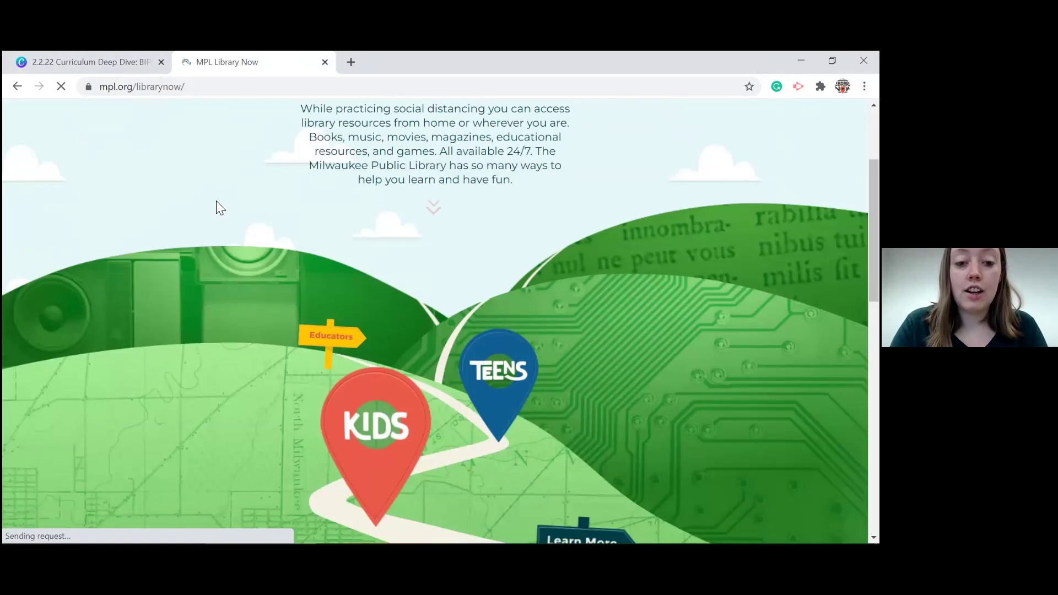
pyautogui.scroll(-2, 223, 200)
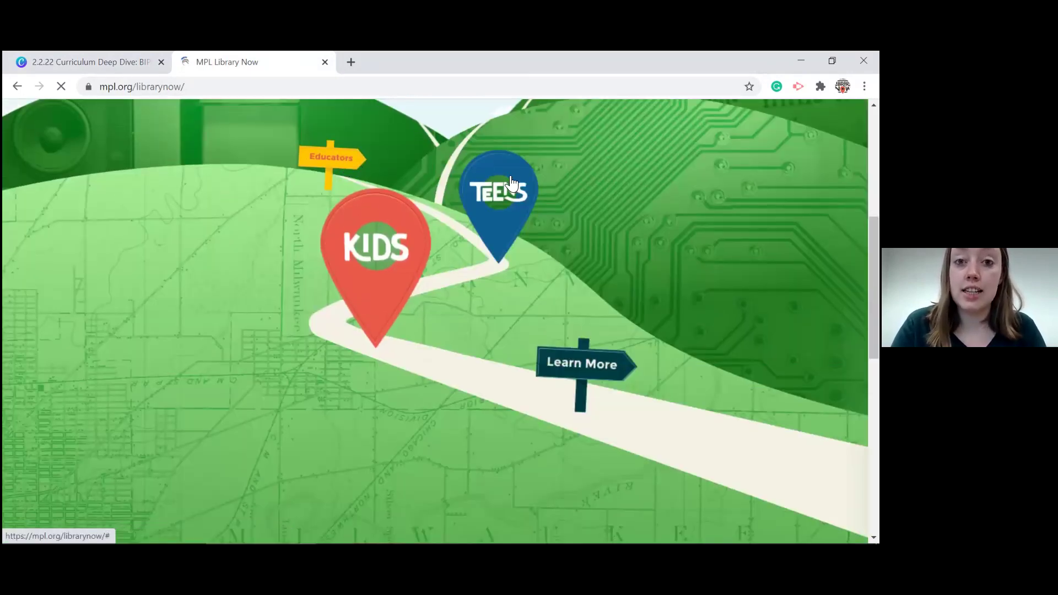
pyautogui.click(481, 223)
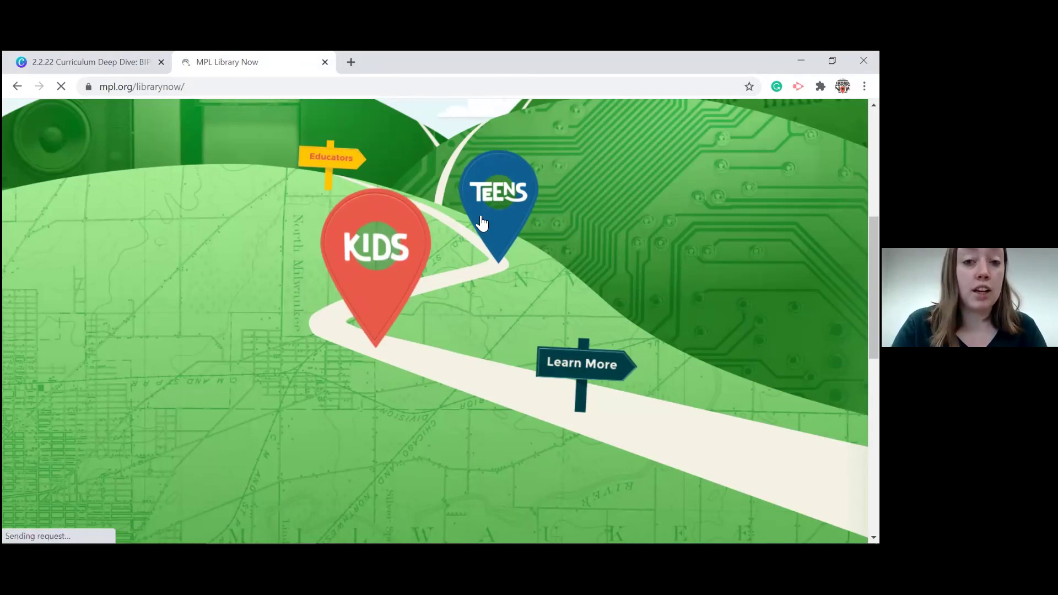
pyautogui.click(380, 267)
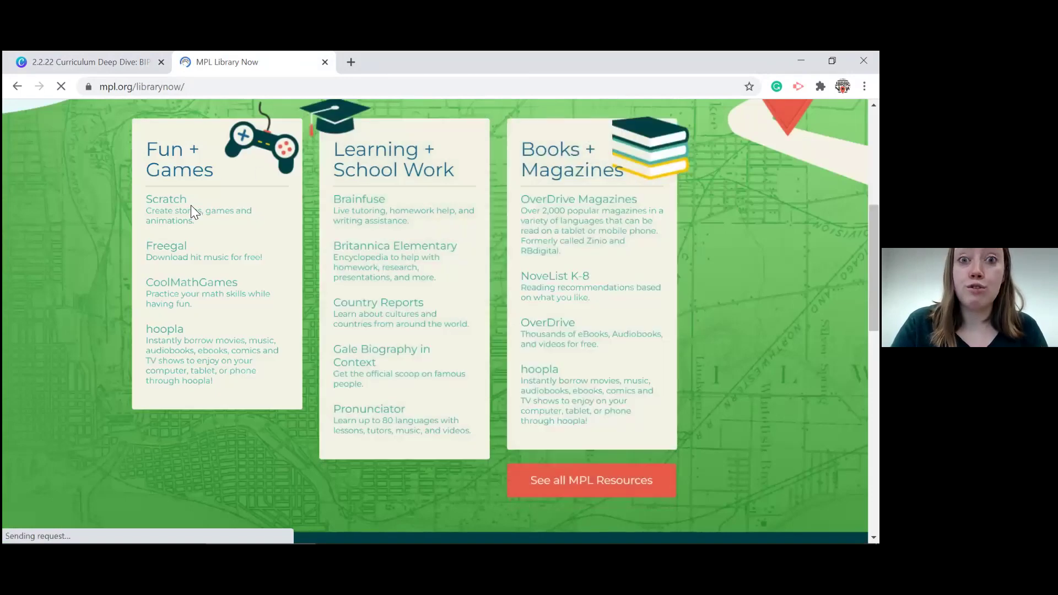
pyautogui.click(171, 248)
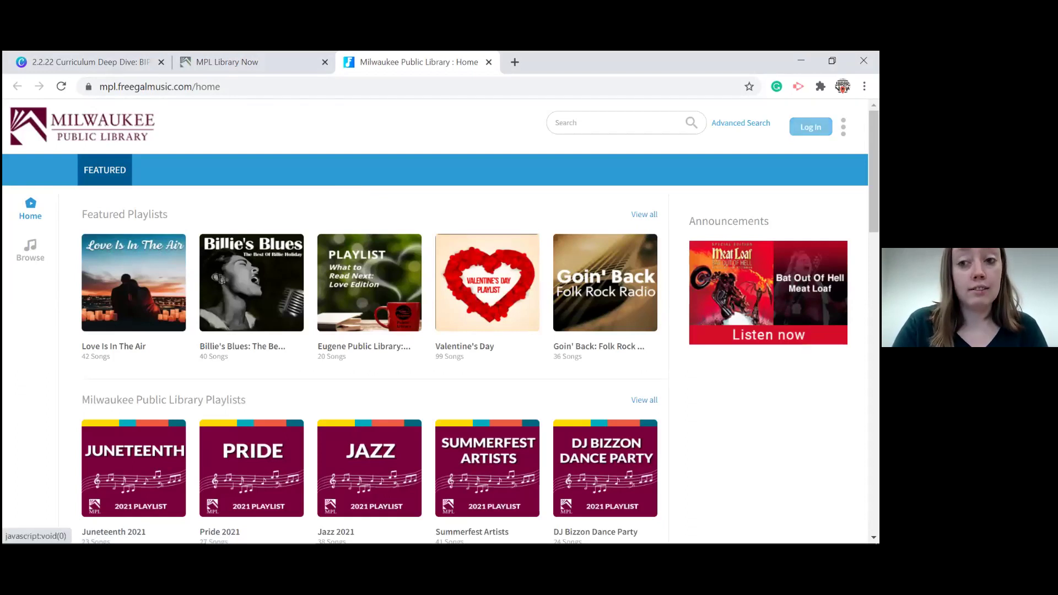
pyautogui.click(810, 127)
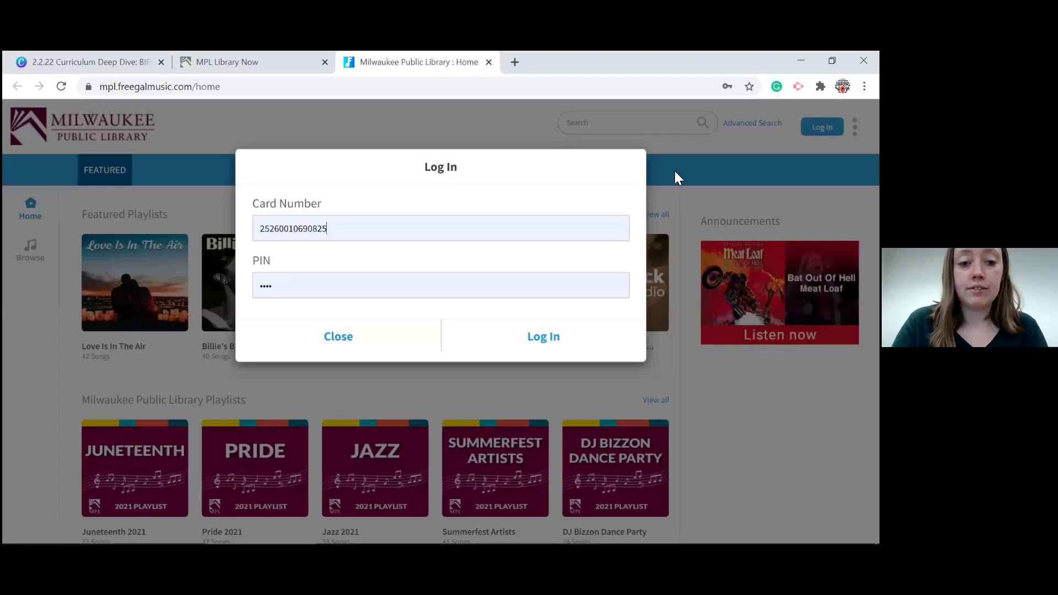
pyautogui.click(537, 339)
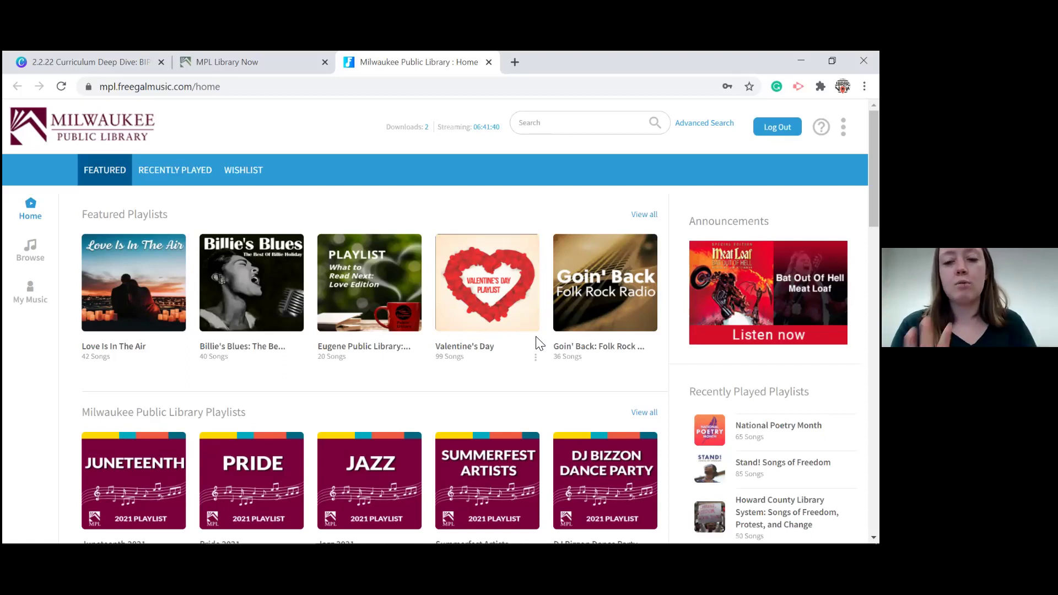
# - Open the featured Valentine's Day playlist and look through its songs as far as All of Me by John Legend
pyautogui.scroll(-1, 539, 343)
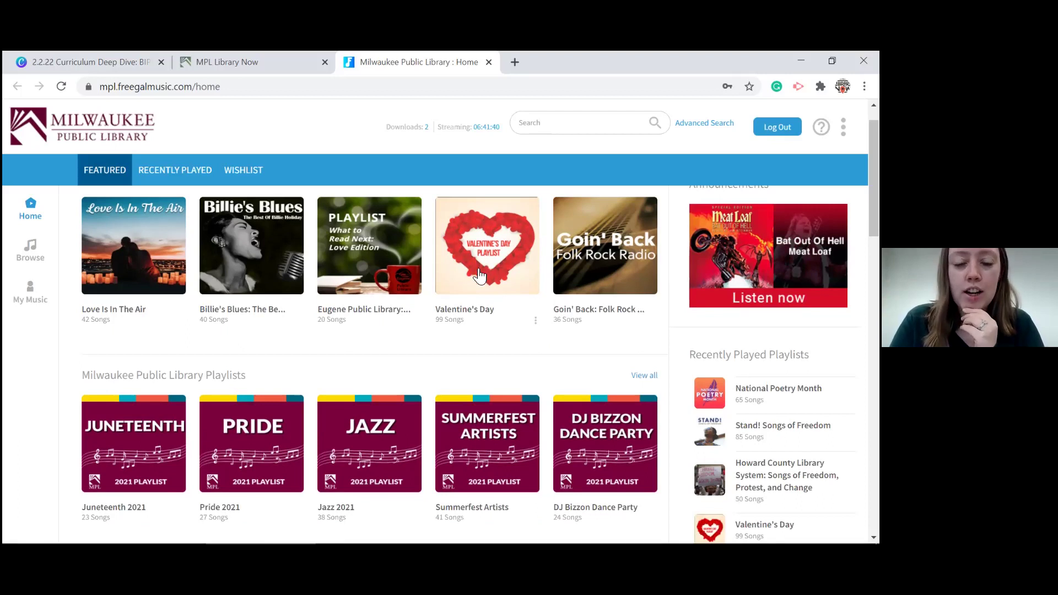
pyautogui.scroll(1, 480, 278)
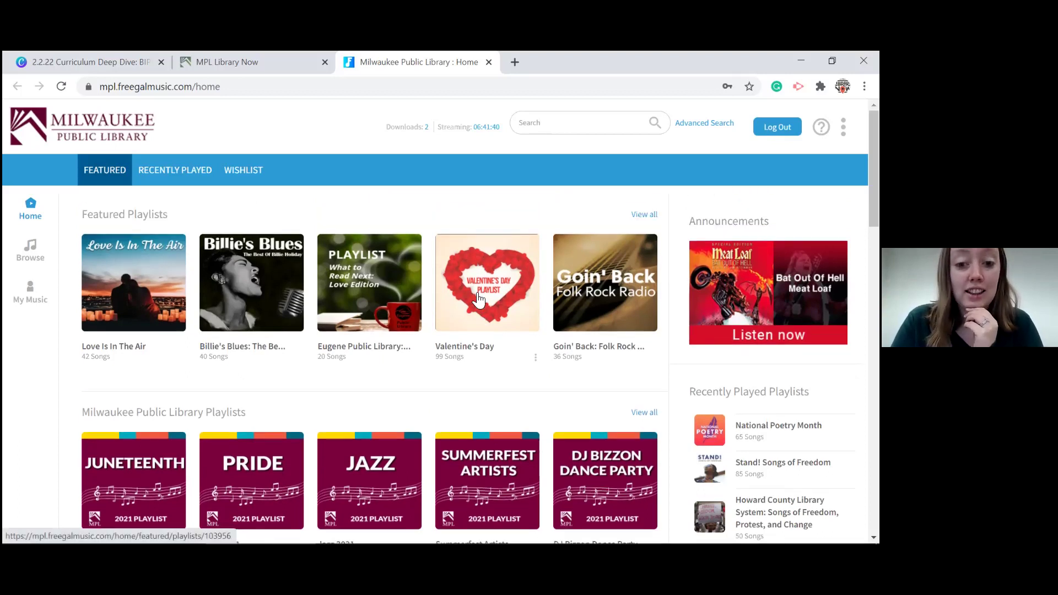
pyautogui.click(477, 297)
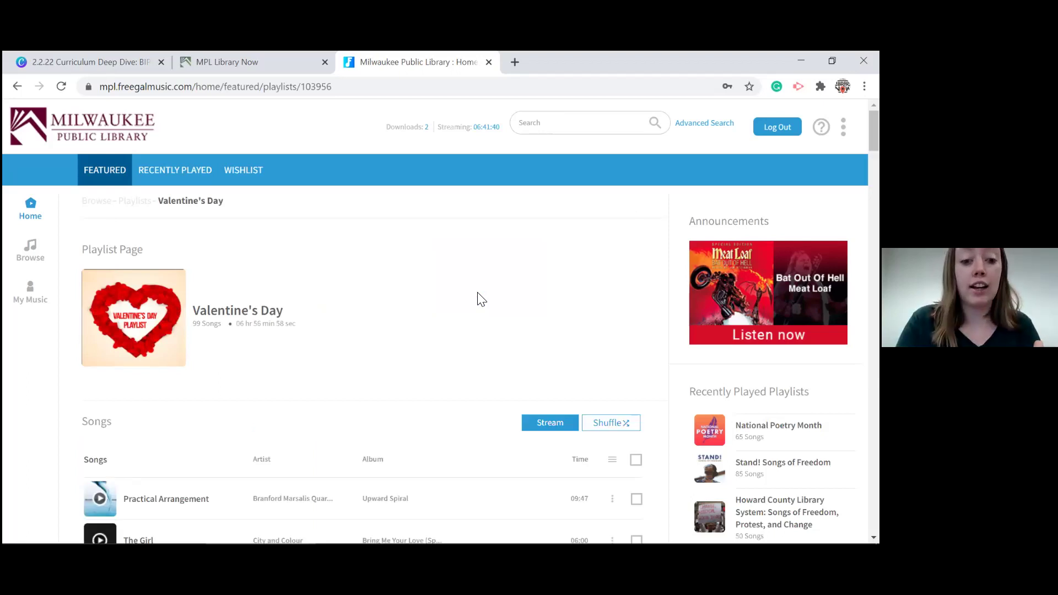
pyautogui.scroll(-3, 480, 297)
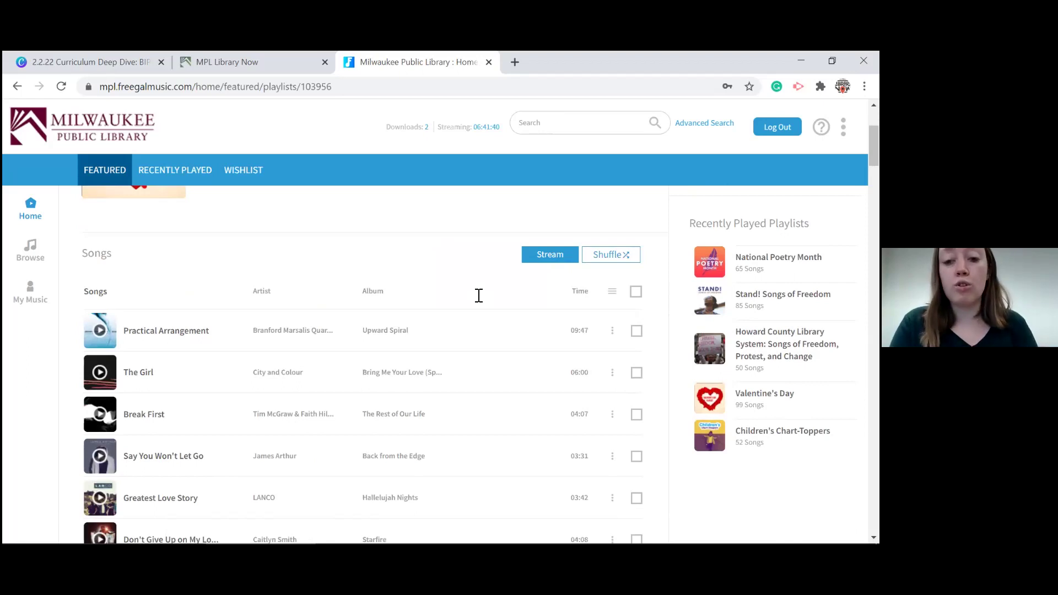
pyautogui.scroll(-2, 479, 296)
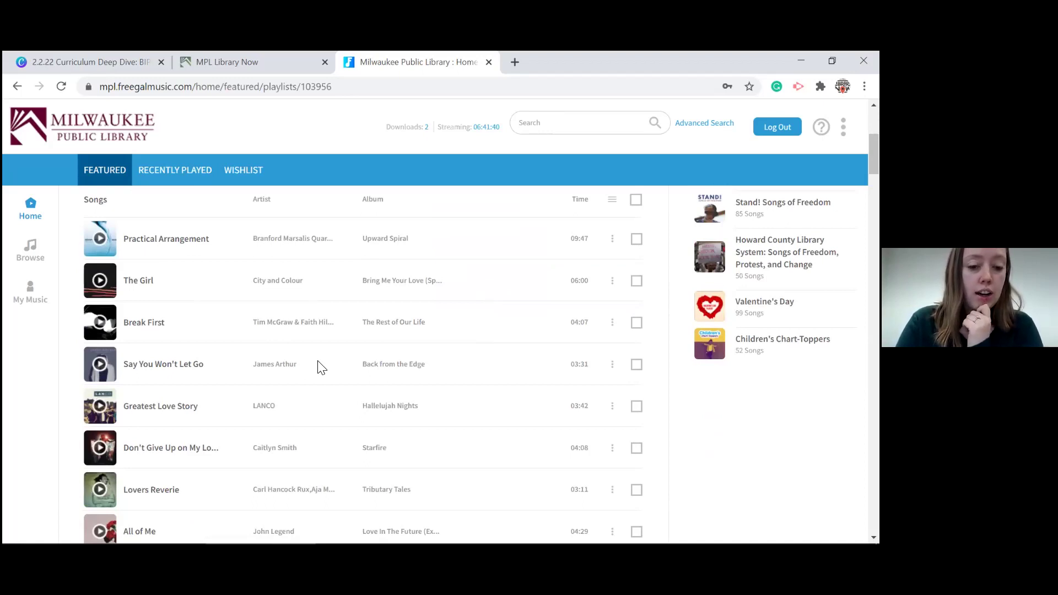
pyautogui.scroll(-2, 321, 368)
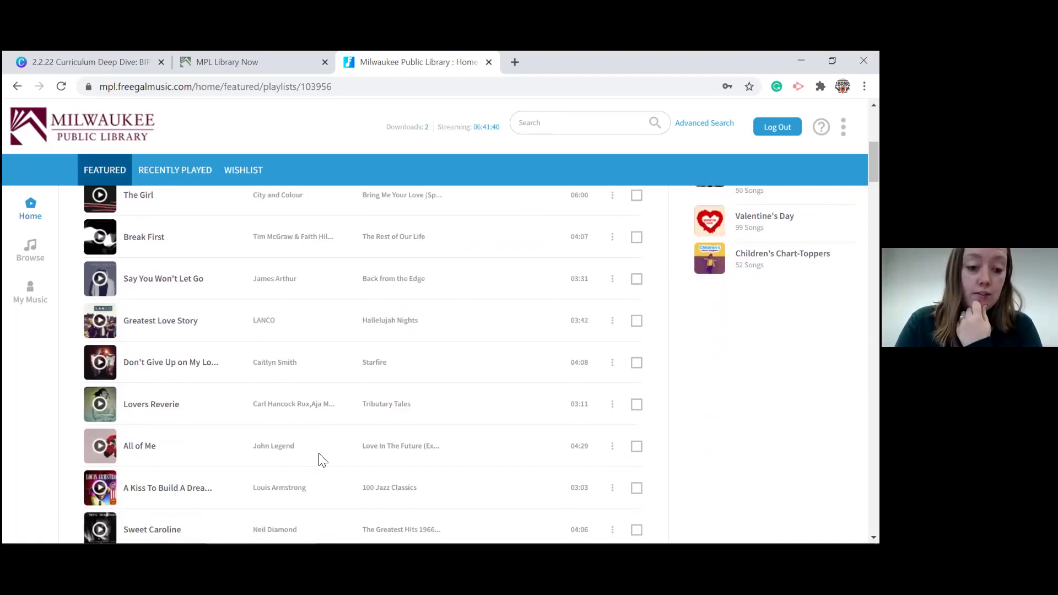
pyautogui.scroll(-1, 321, 459)
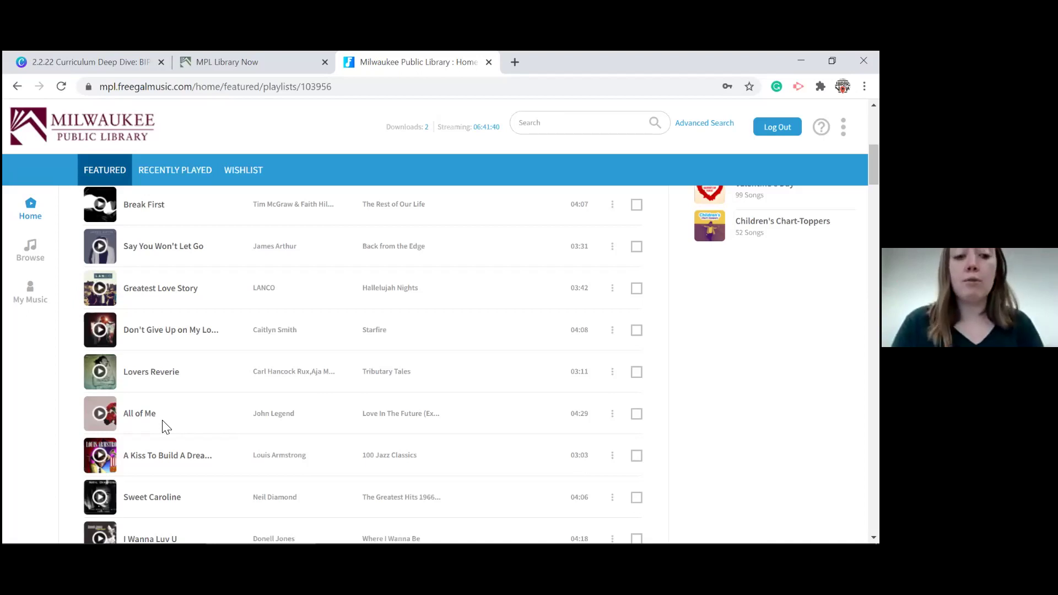
pyautogui.scroll(-2, 163, 421)
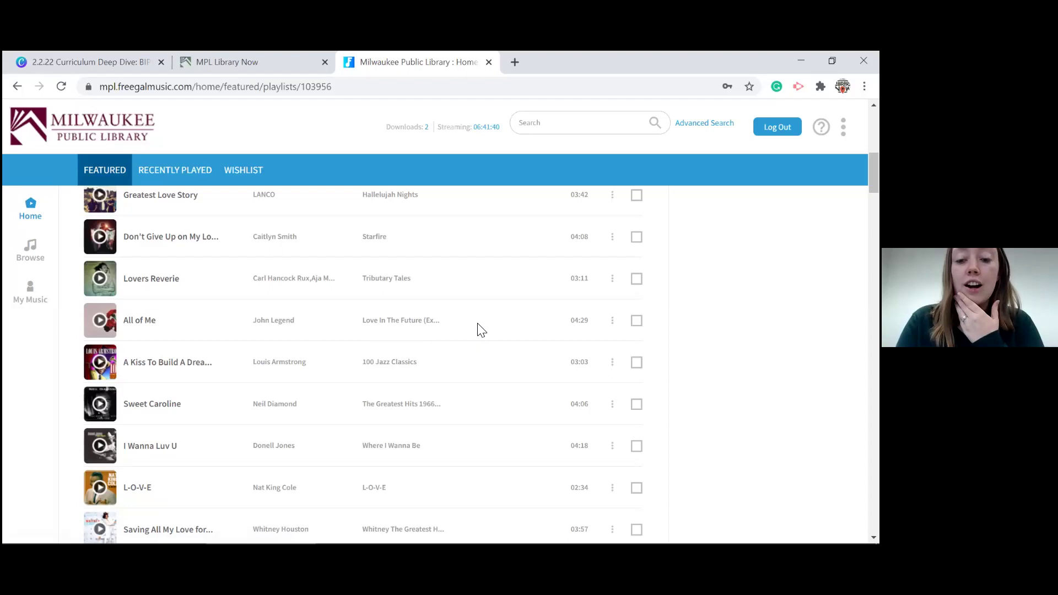
pyautogui.scroll(-1, 485, 329)
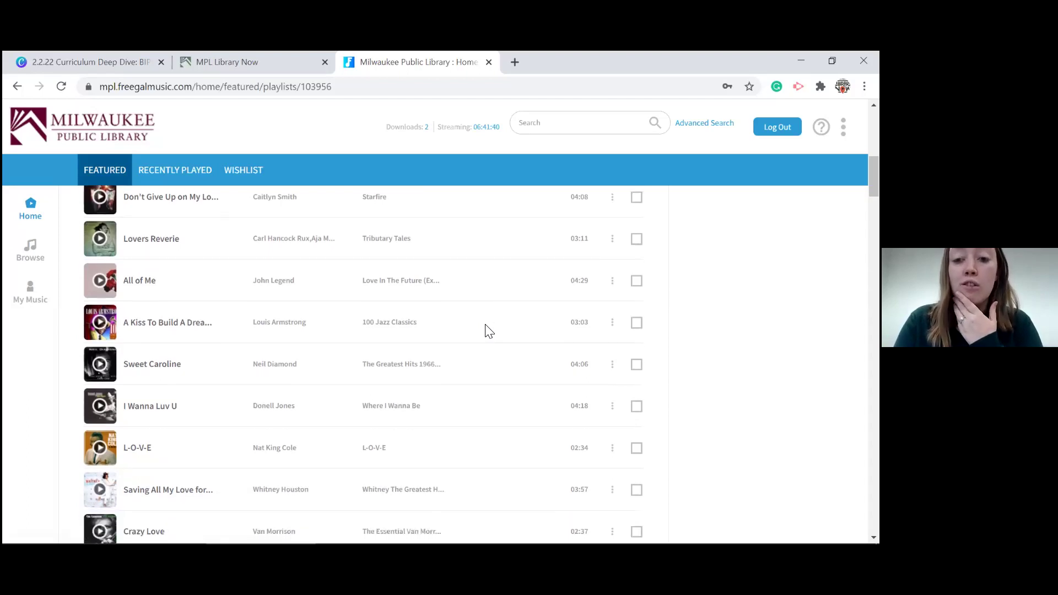
# - From the song All of Me, create a playlist named John Legend, and add the song to Valentine's Day Playlist
pyautogui.click(613, 282)
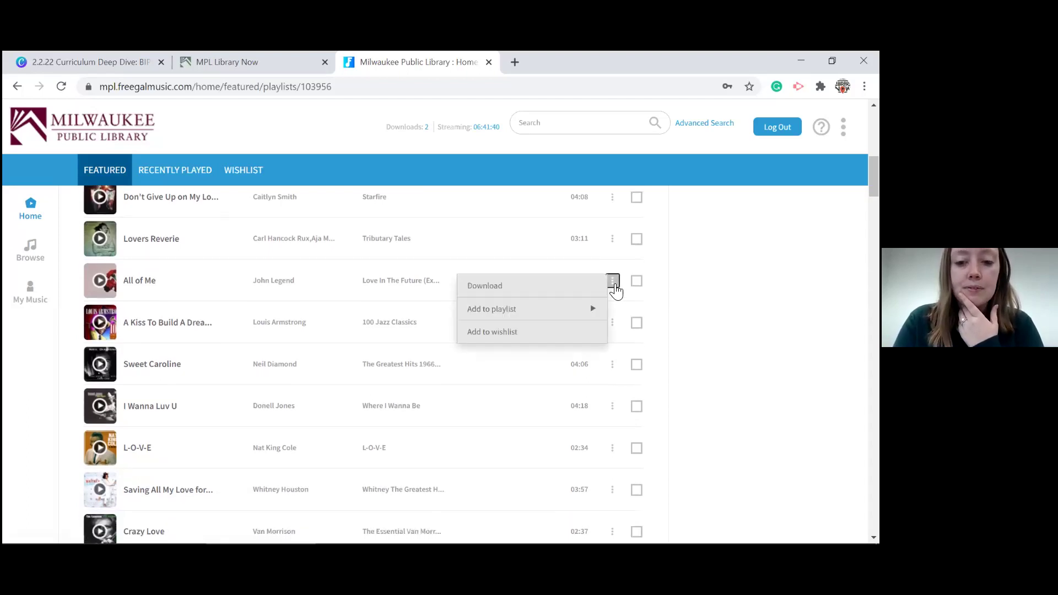
pyautogui.moveTo(562, 318)
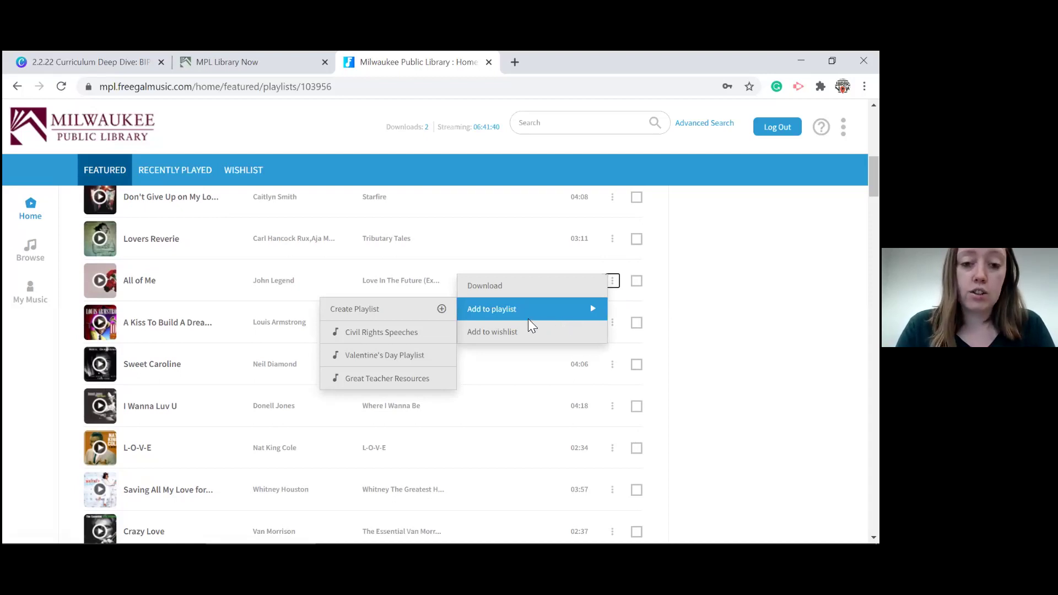
pyautogui.click(413, 317)
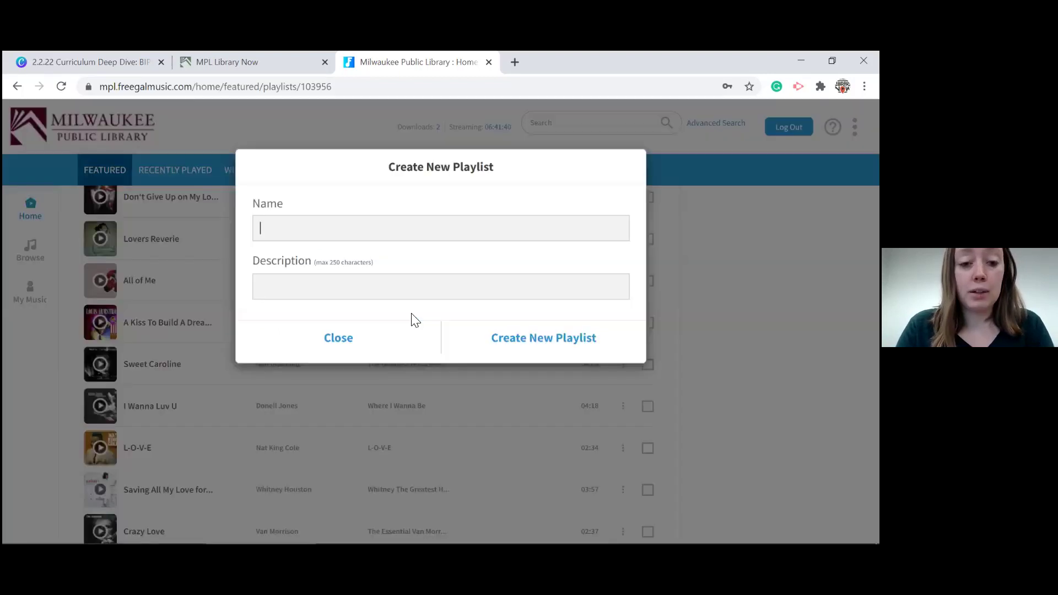
pyautogui.write('John')
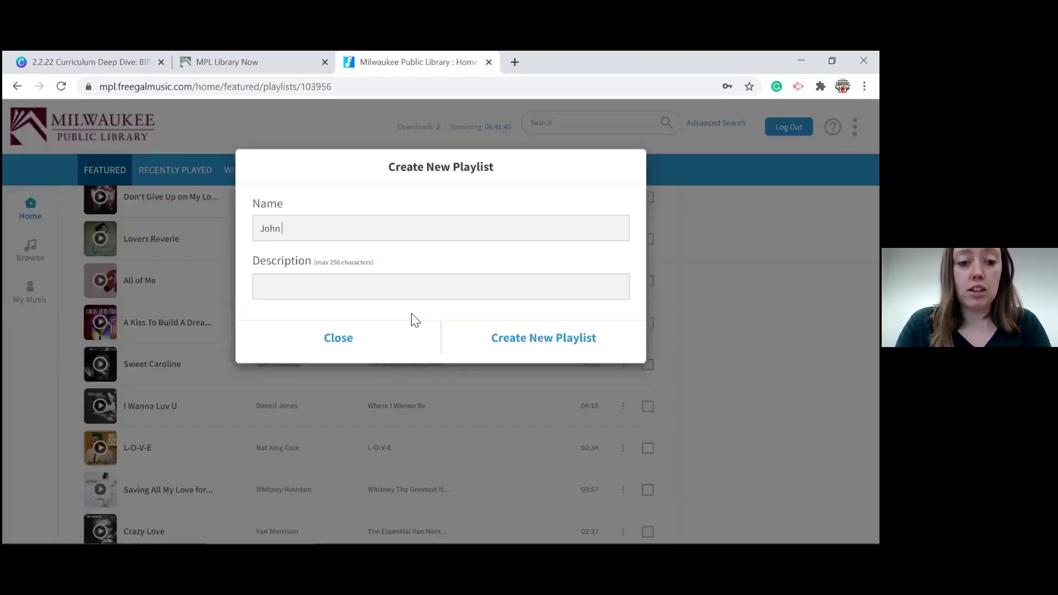
pyautogui.write(' Legend')
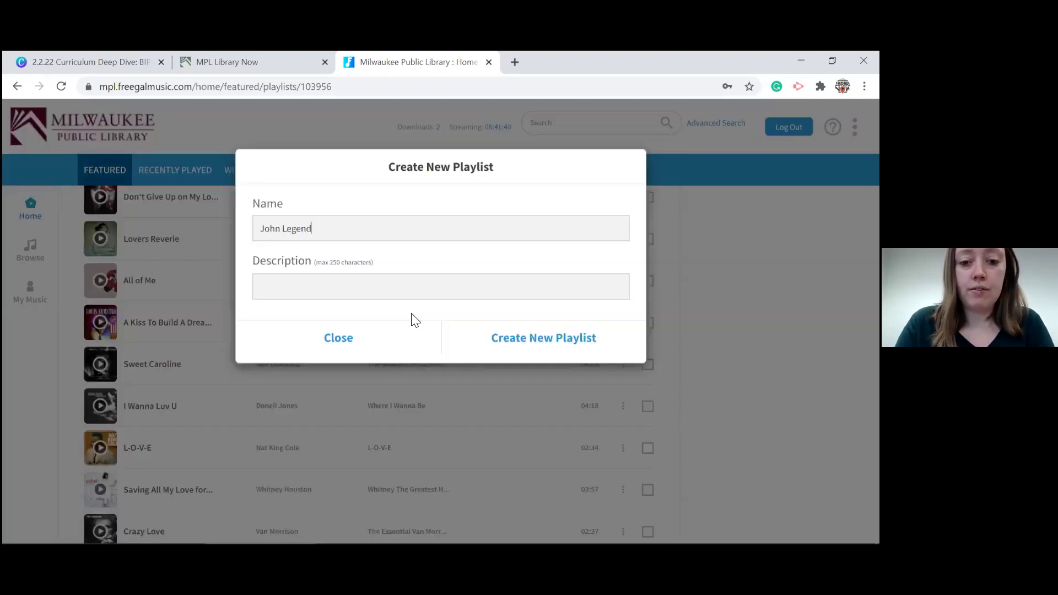
pyautogui.click(488, 334)
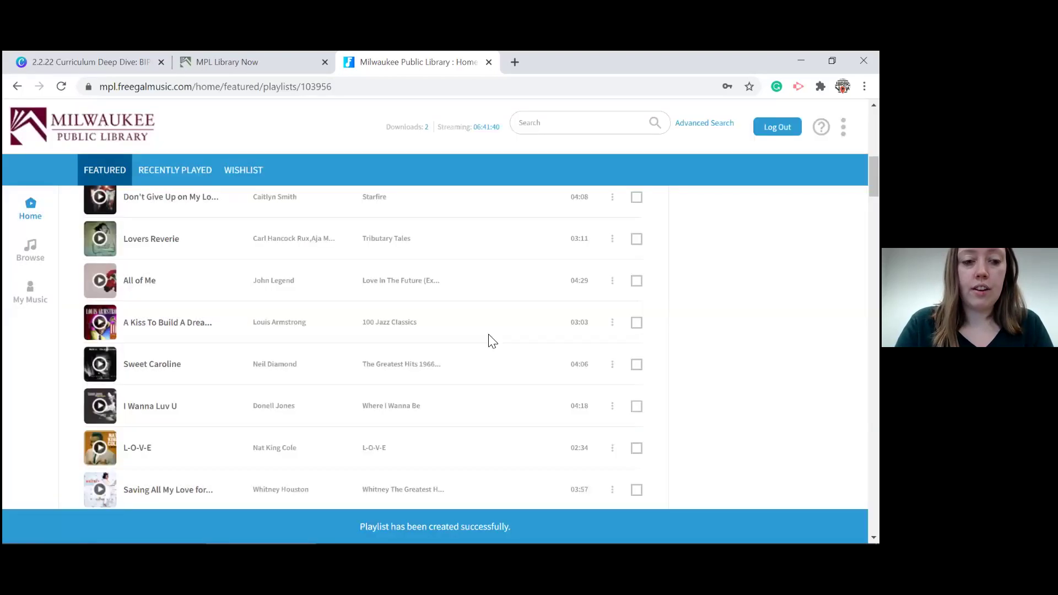
pyautogui.click(611, 287)
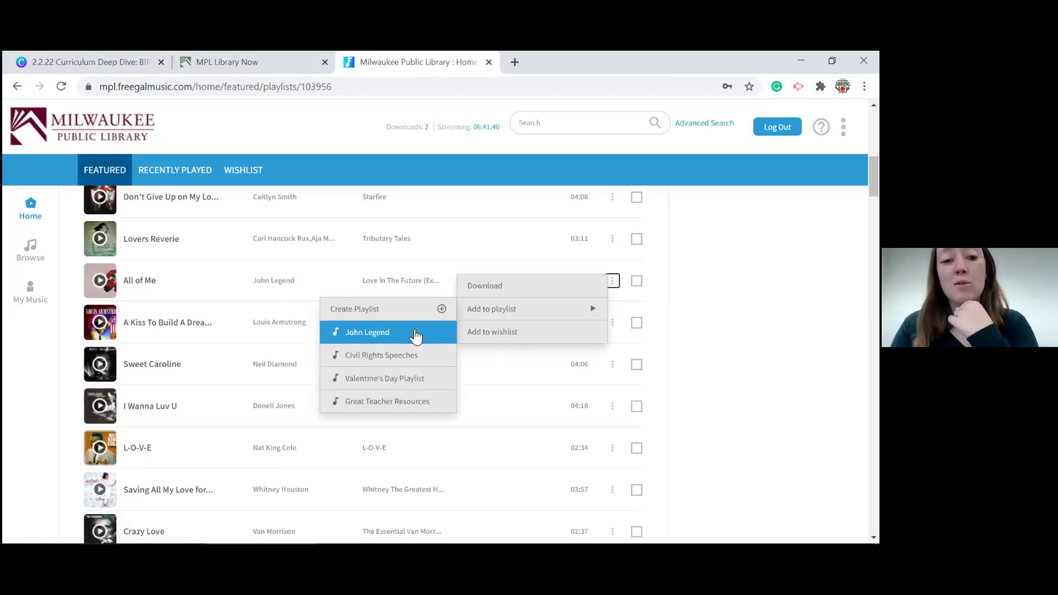
pyautogui.click(417, 380)
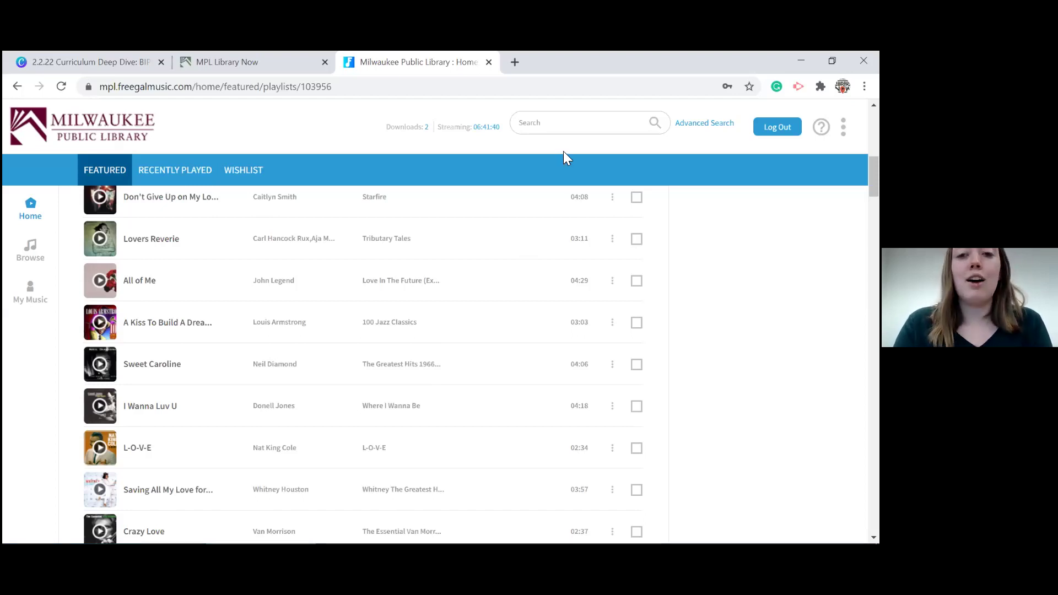
# - Search the music catalogue for Chillhop and look through the matching artists, songs and albums
pyautogui.click(555, 118)
pyautogui.write('Chillhop')
pyautogui.press('Return')
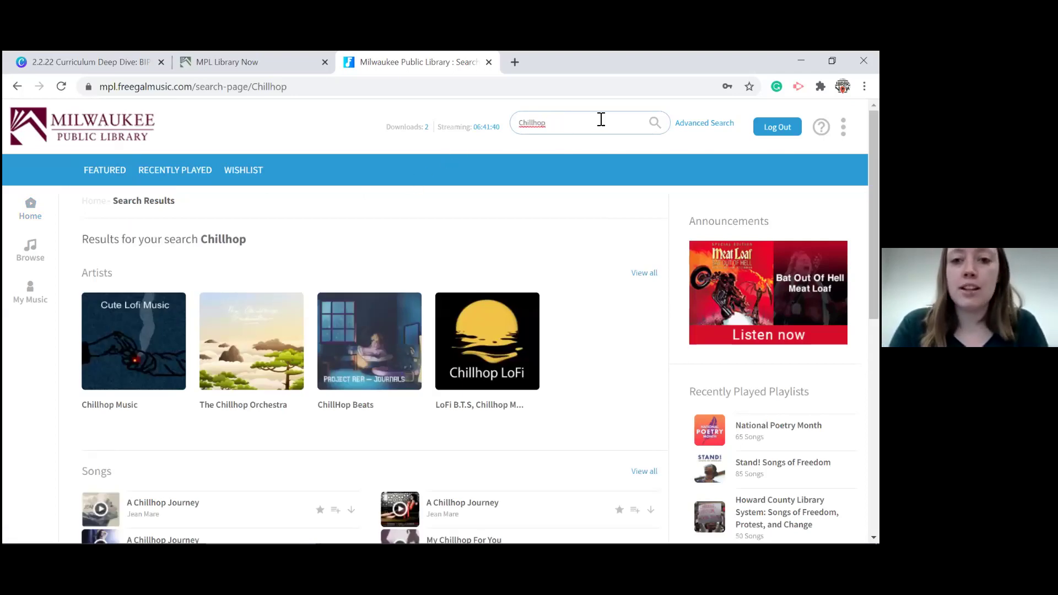
pyautogui.scroll(-1, 456, 195)
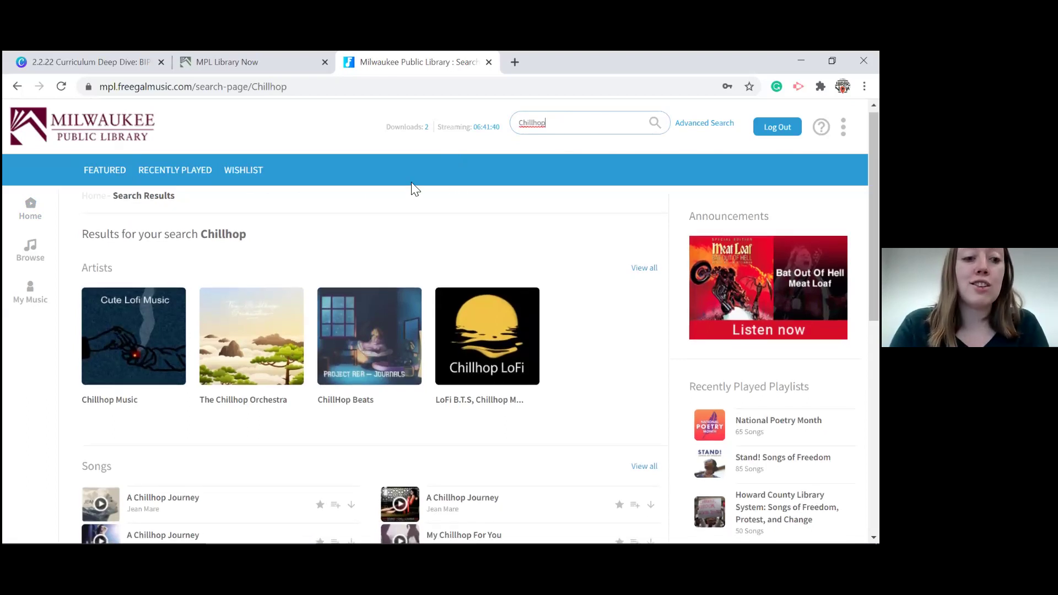
pyautogui.scroll(-1, 116, 273)
pyautogui.scroll(-7, 116, 287)
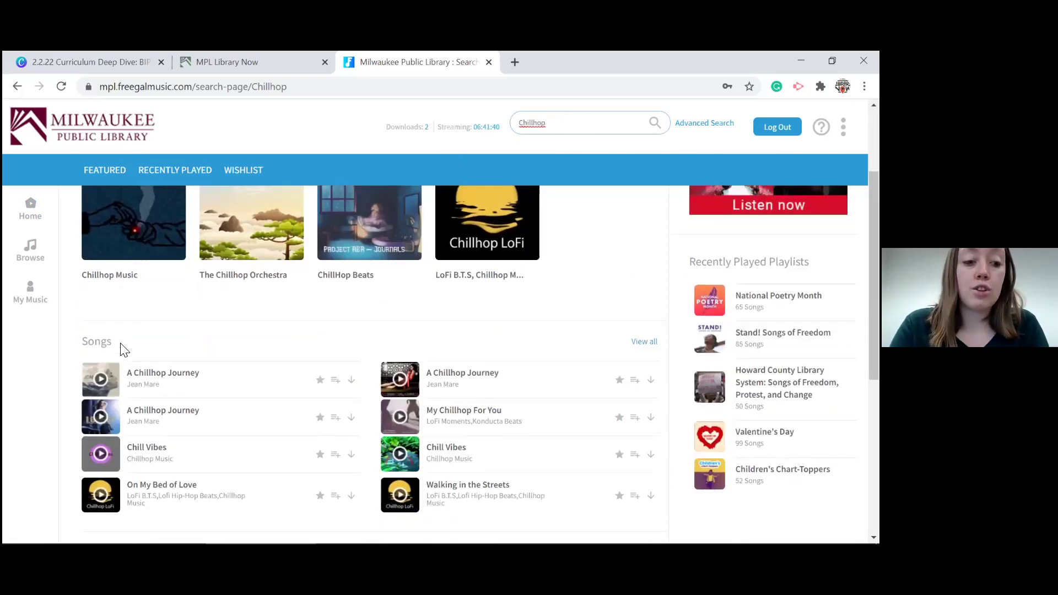
pyautogui.scroll(-2, 124, 305)
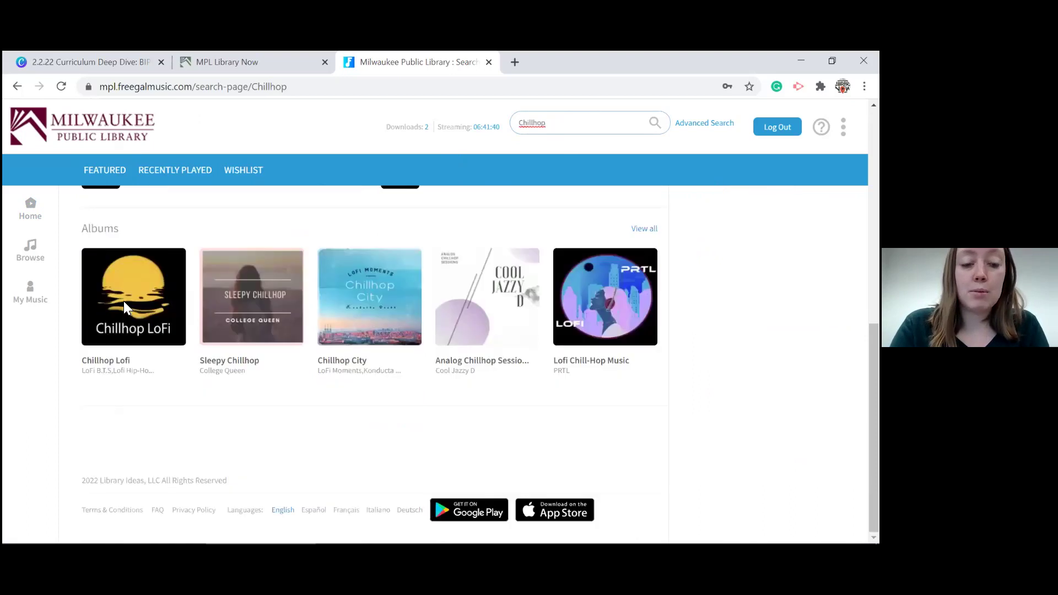
pyautogui.scroll(5, 123, 301)
pyautogui.scroll(3, 123, 301)
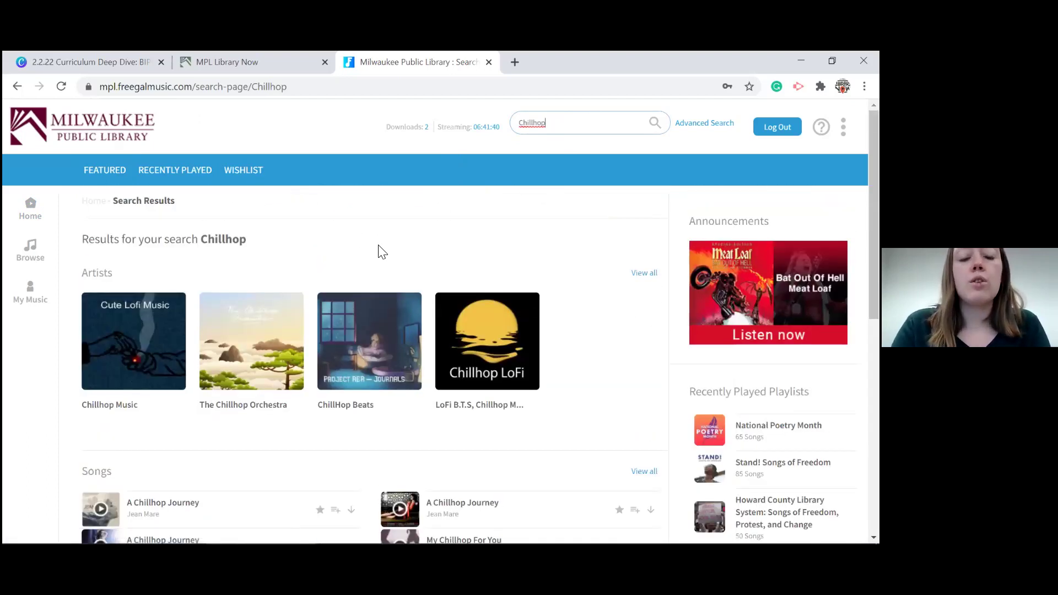
pyautogui.scroll(-3, 323, 299)
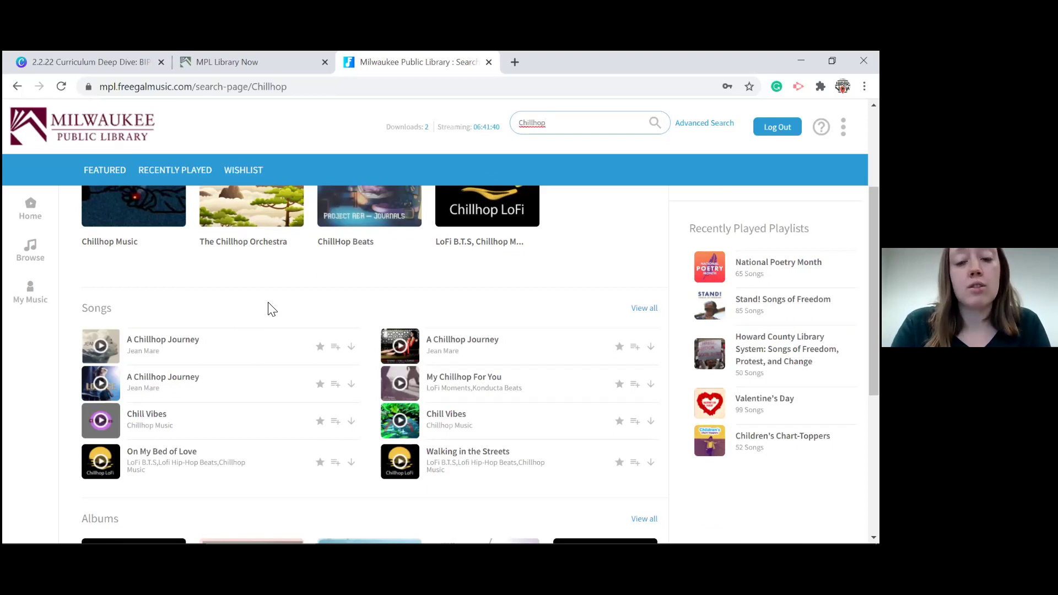
# - Go back to the start of the Chillhop results and clear the search term
pyautogui.scroll(3, 272, 310)
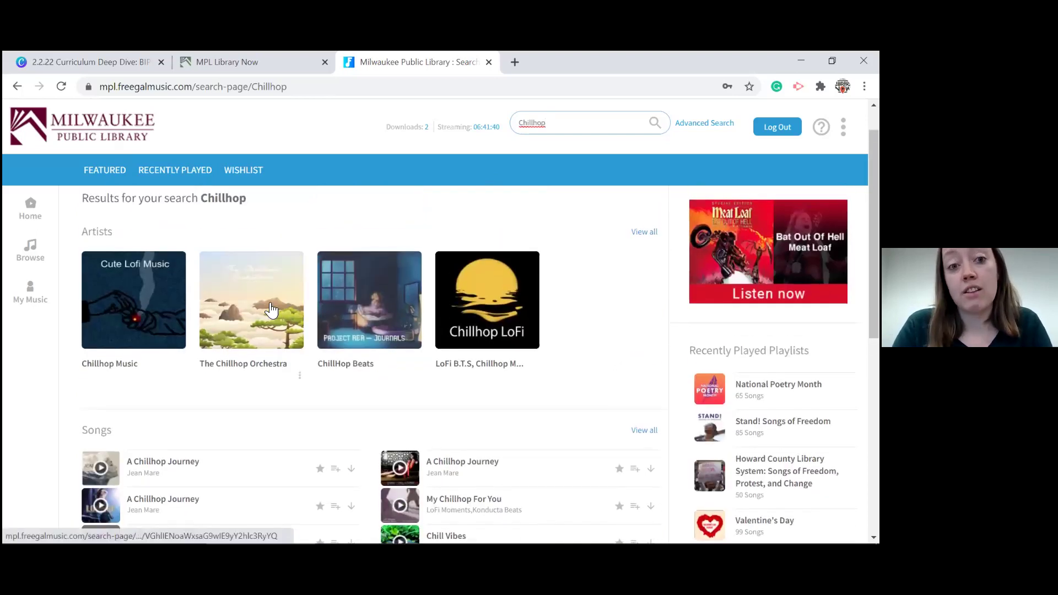
pyautogui.scroll(1, 272, 310)
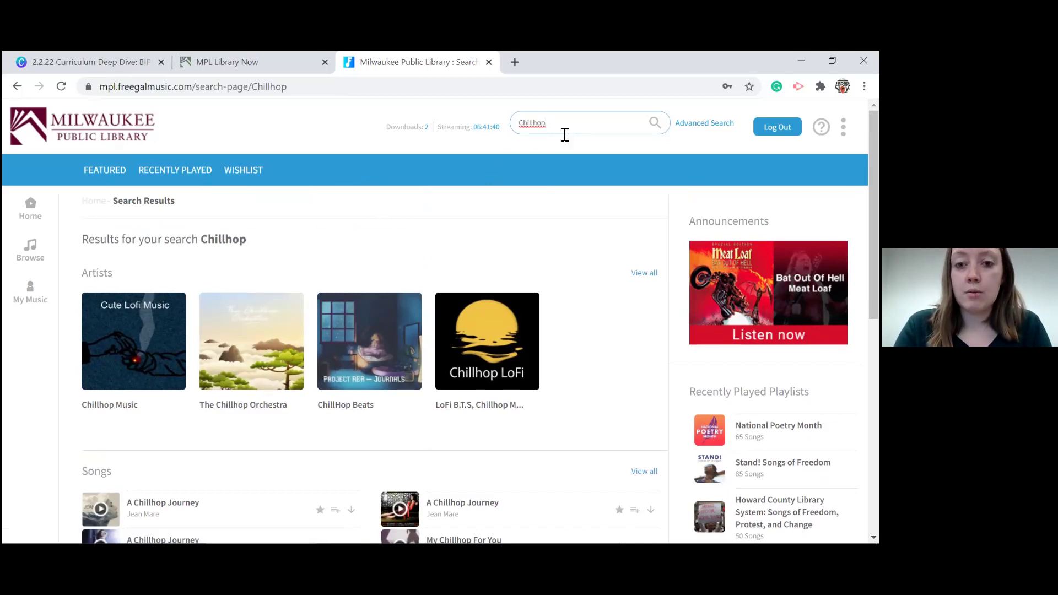
pyautogui.moveTo(567, 127); pyautogui.dragTo(524, 134)
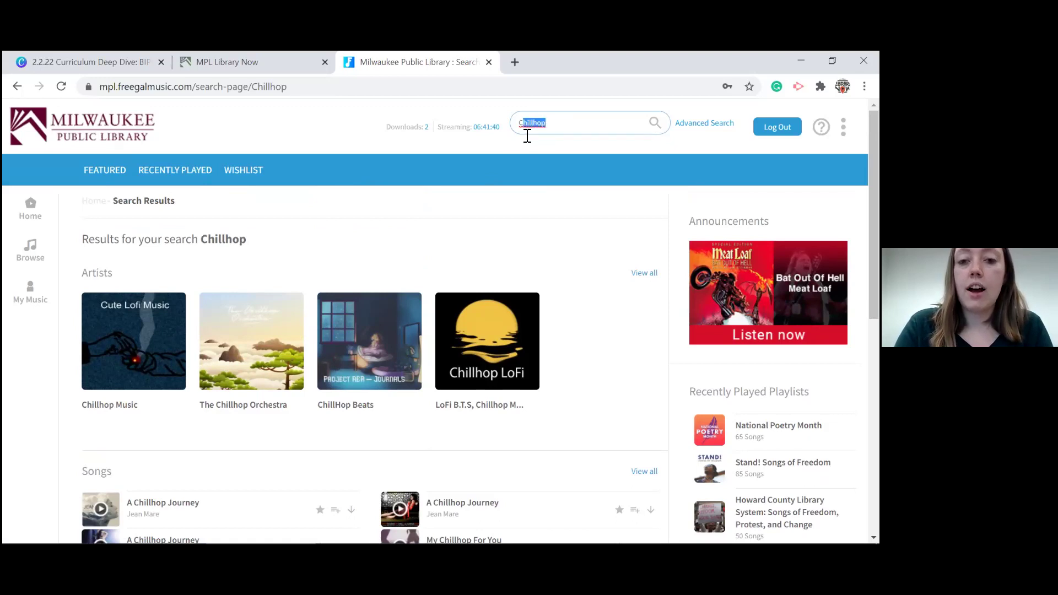
pyautogui.press('BackSpace')
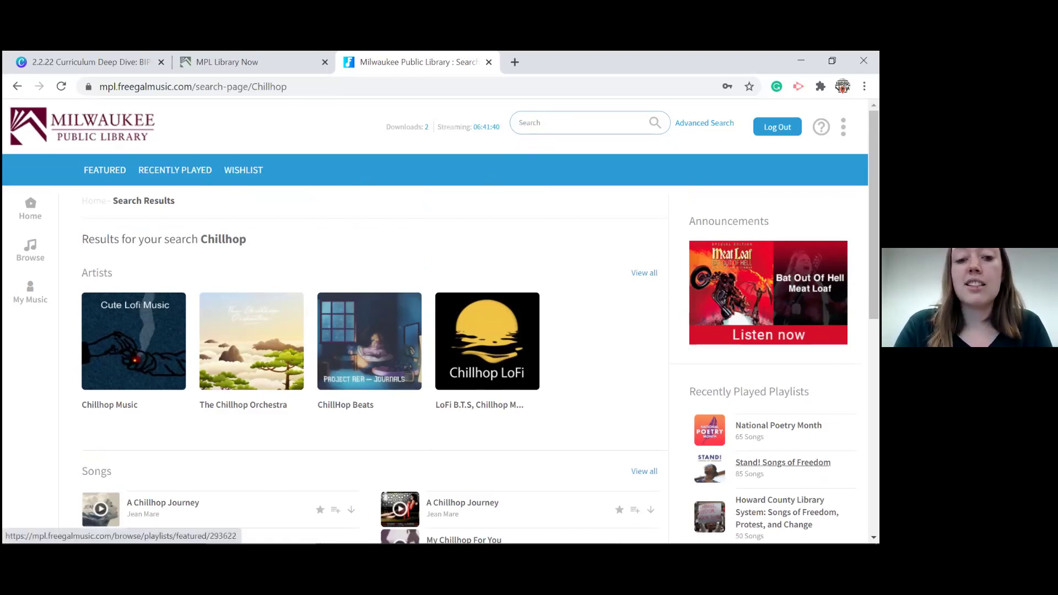
# - Open the recently played playlist Stand! Songs of Freedom and download its first track, by Martin Luther King
pyautogui.click(783, 462)
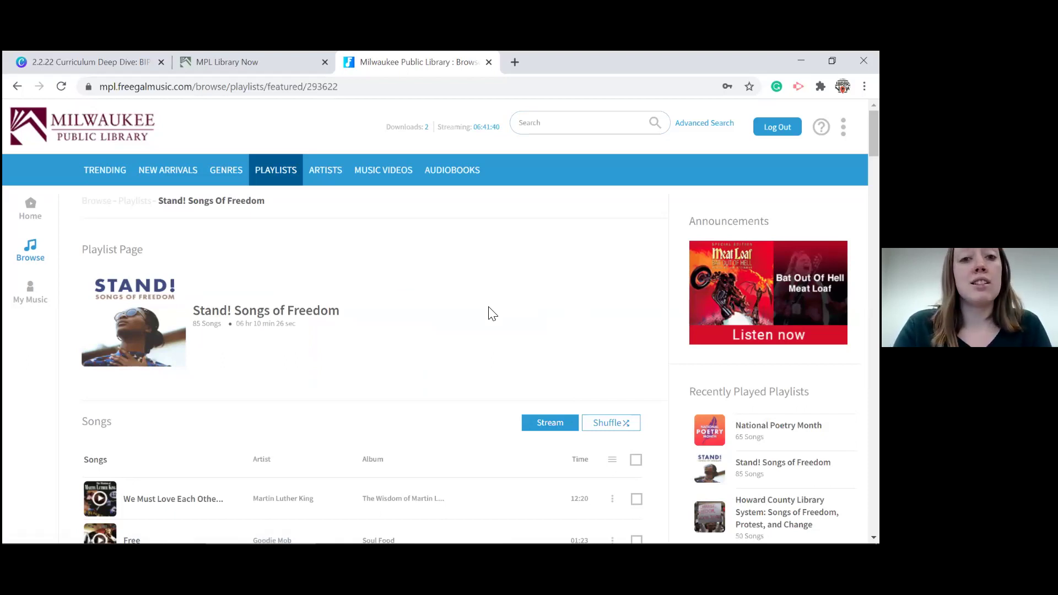
pyautogui.scroll(-3, 492, 313)
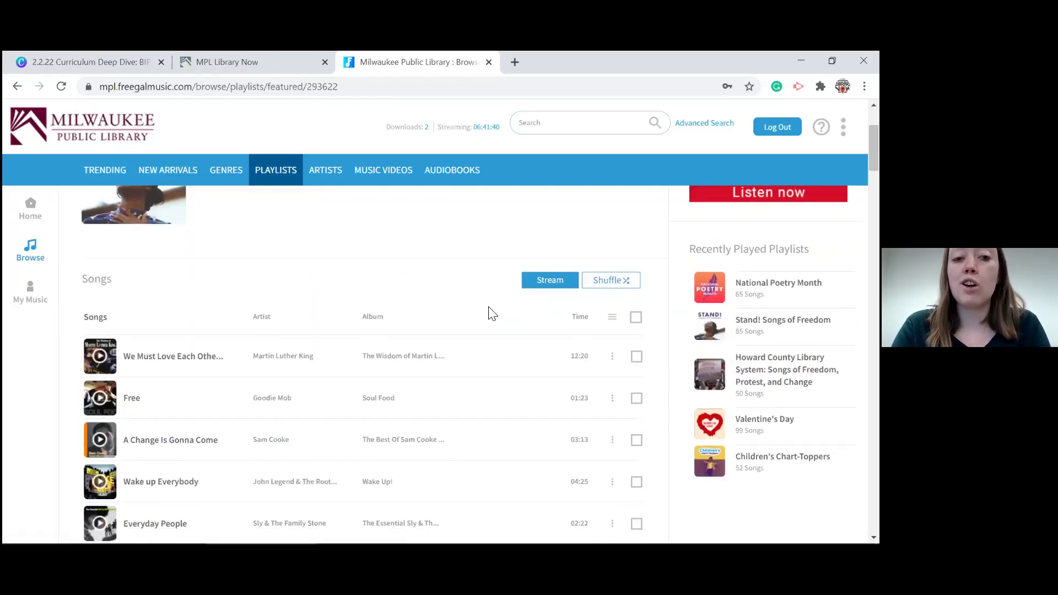
pyautogui.scroll(3, 492, 313)
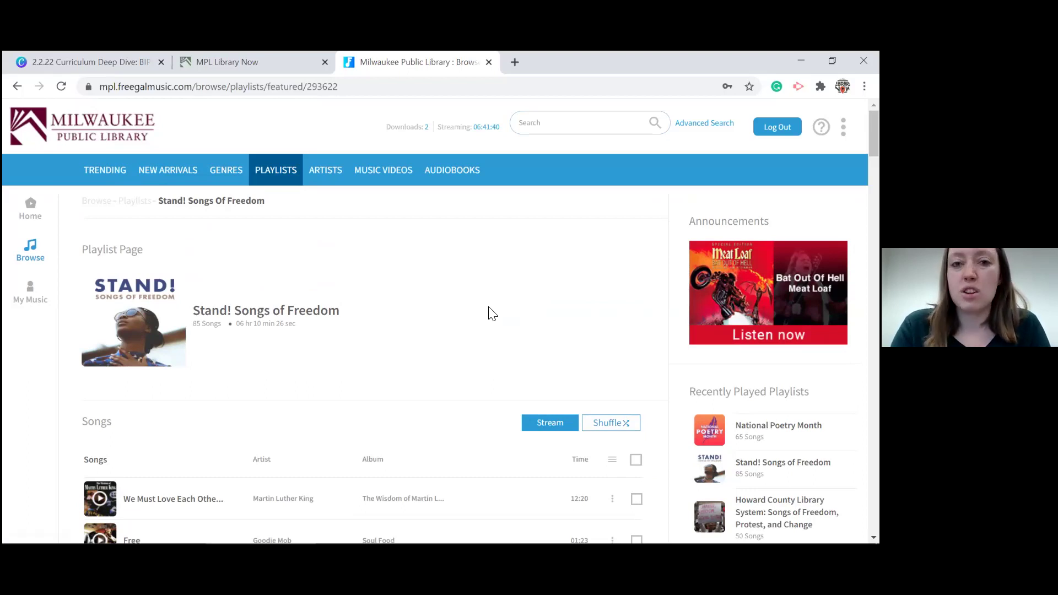
pyautogui.scroll(-4, 490, 312)
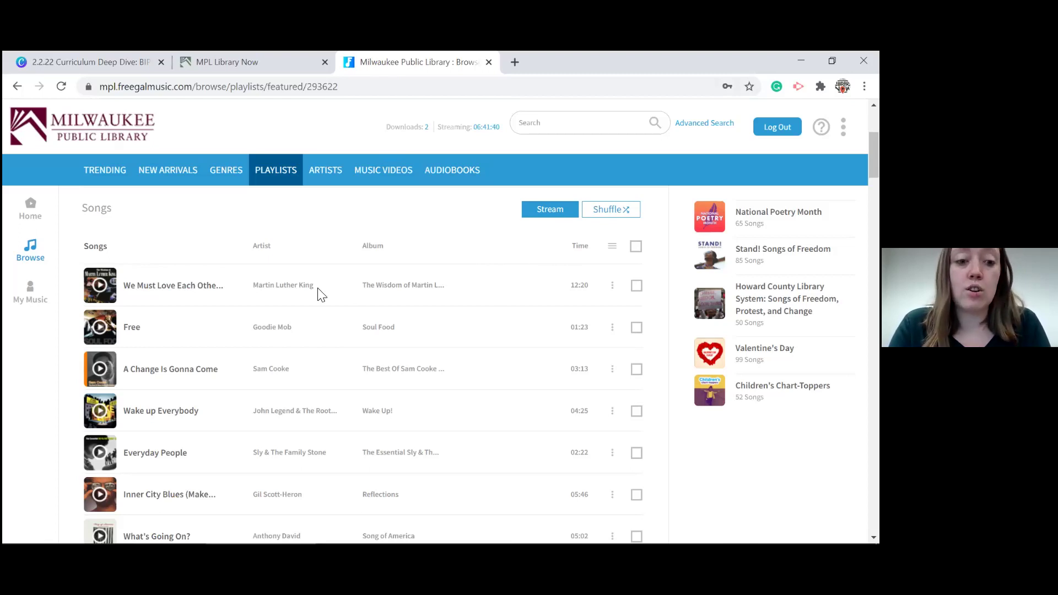
pyautogui.click(612, 285)
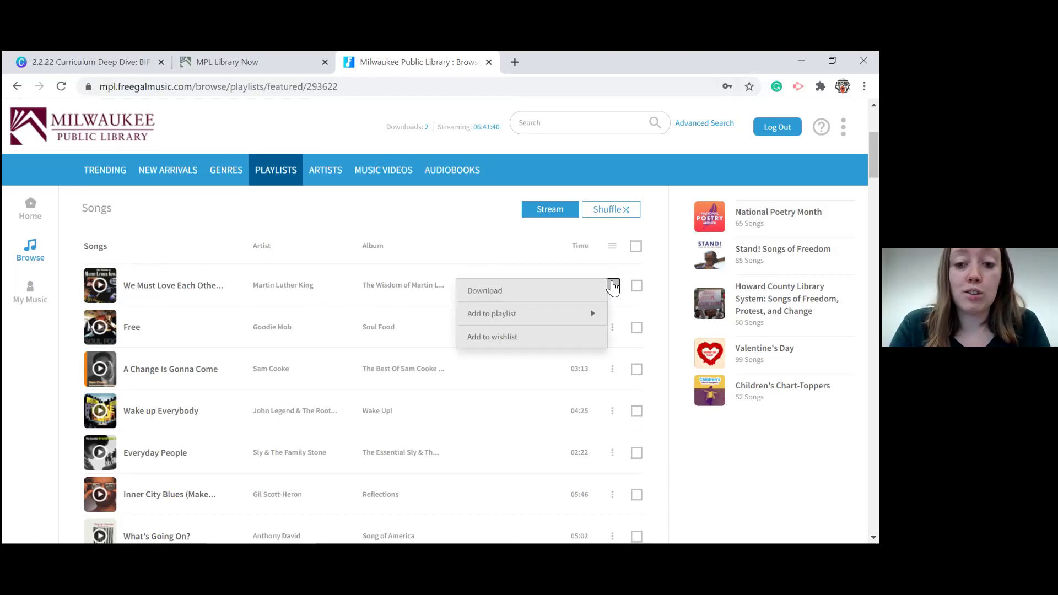
pyautogui.click(547, 296)
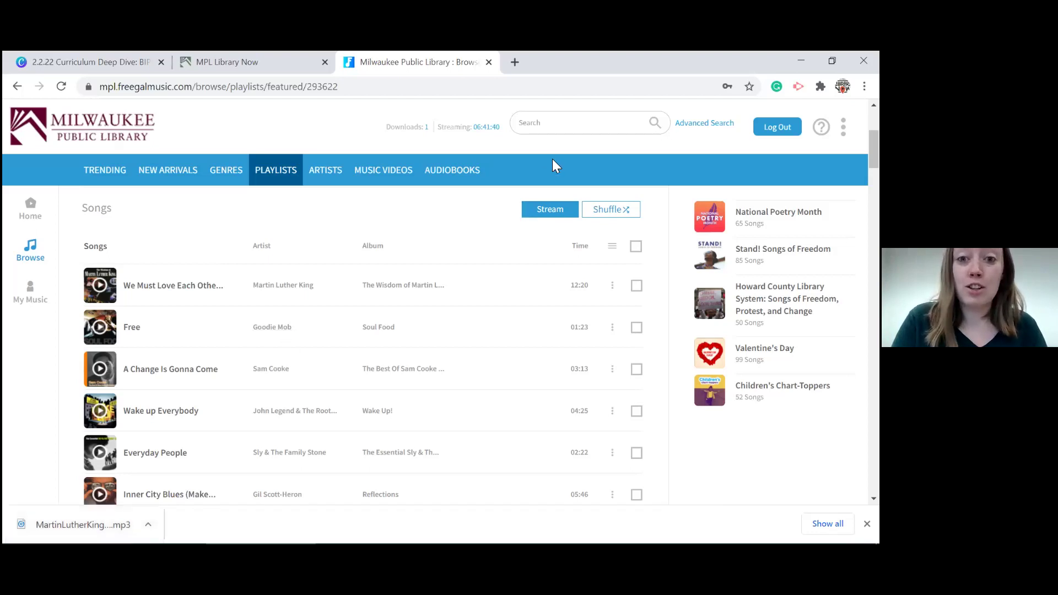
# - Search the catalogue for martin luther king and look through the results from the artists down to the audiobooks
pyautogui.click(565, 134)
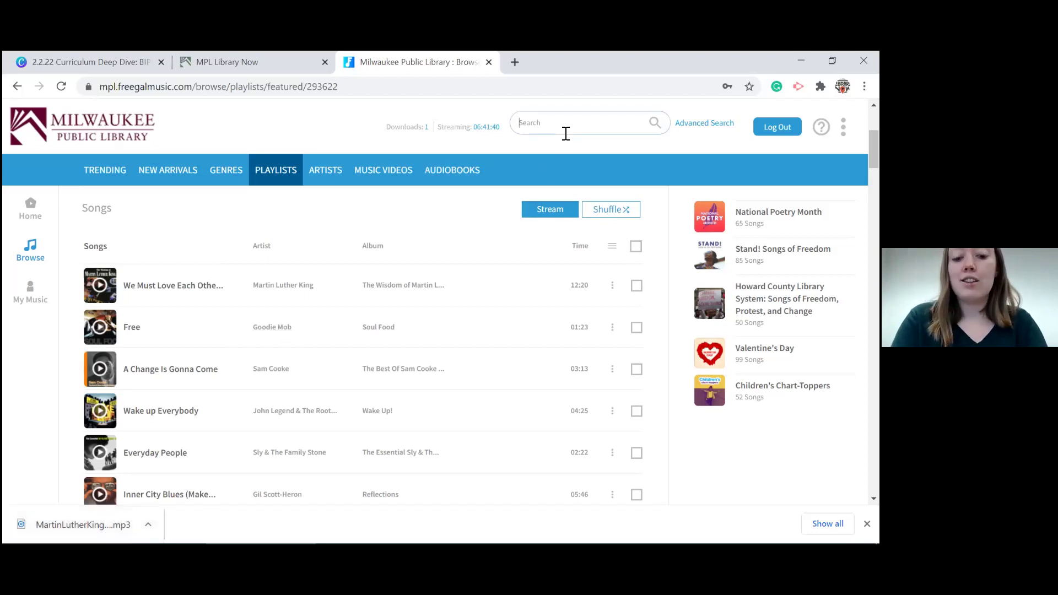
pyautogui.write('ma')
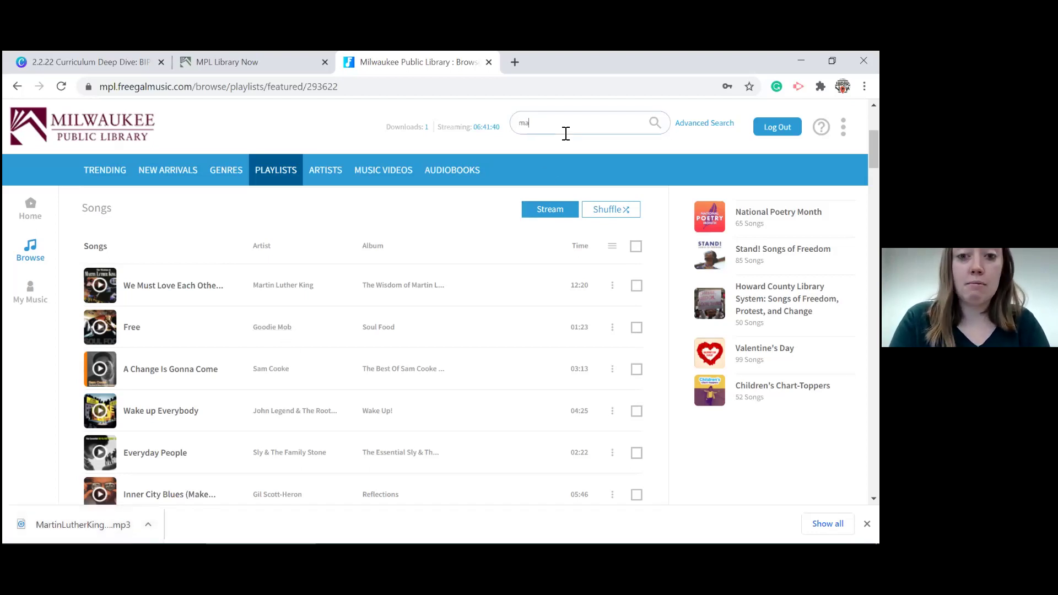
pyautogui.write('rtin luther king')
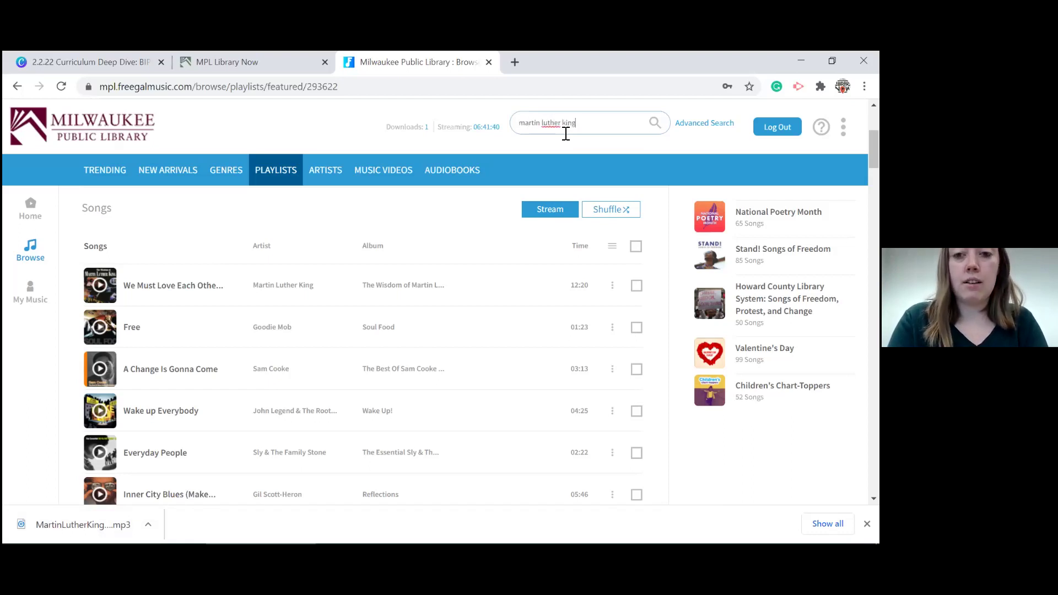
pyautogui.press('Return')
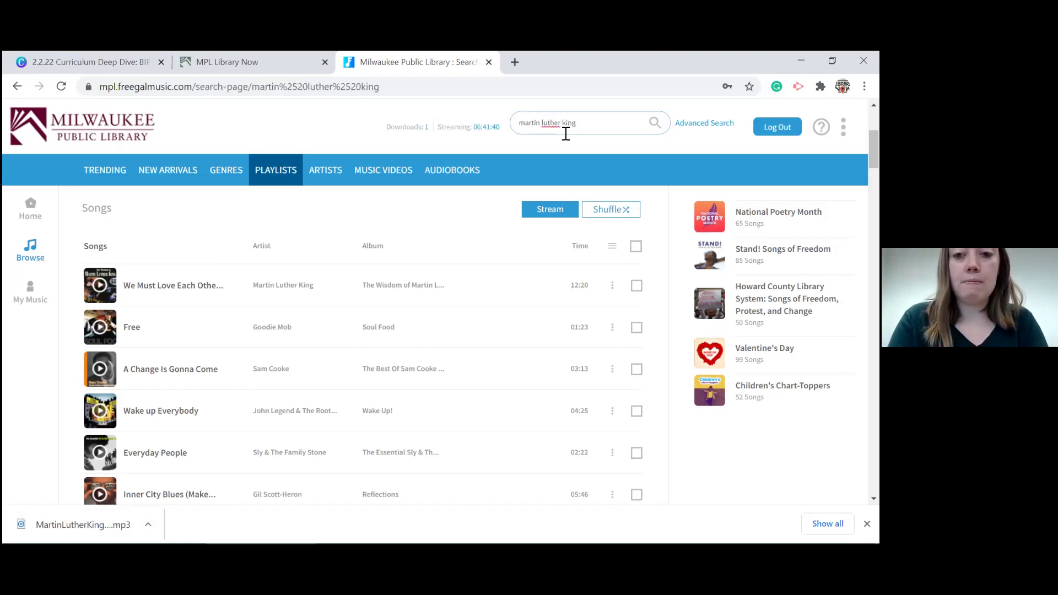
pyautogui.scroll(-3, 438, 257)
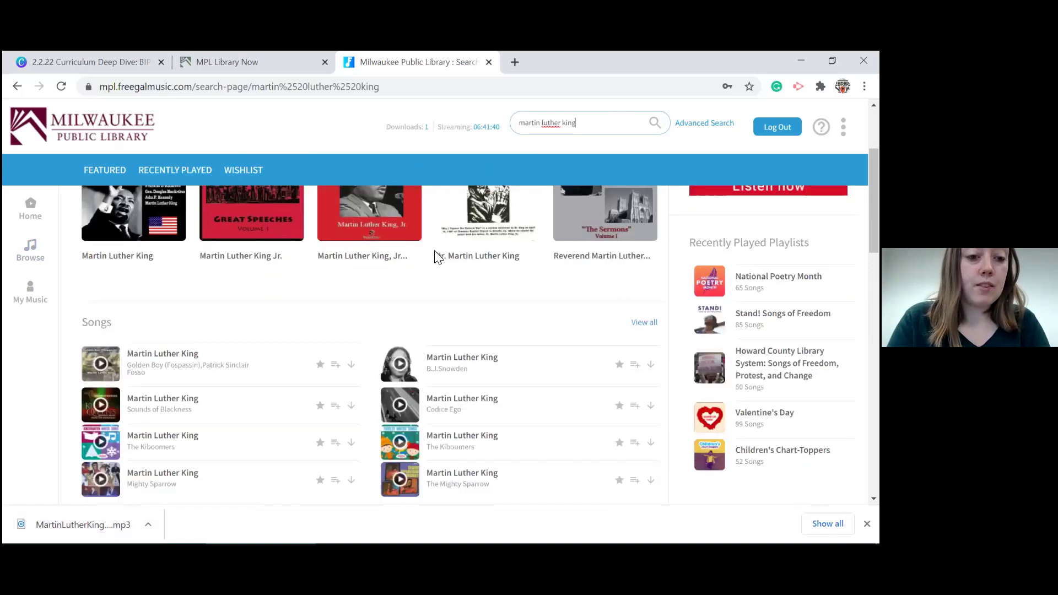
pyautogui.scroll(3, 323, 271)
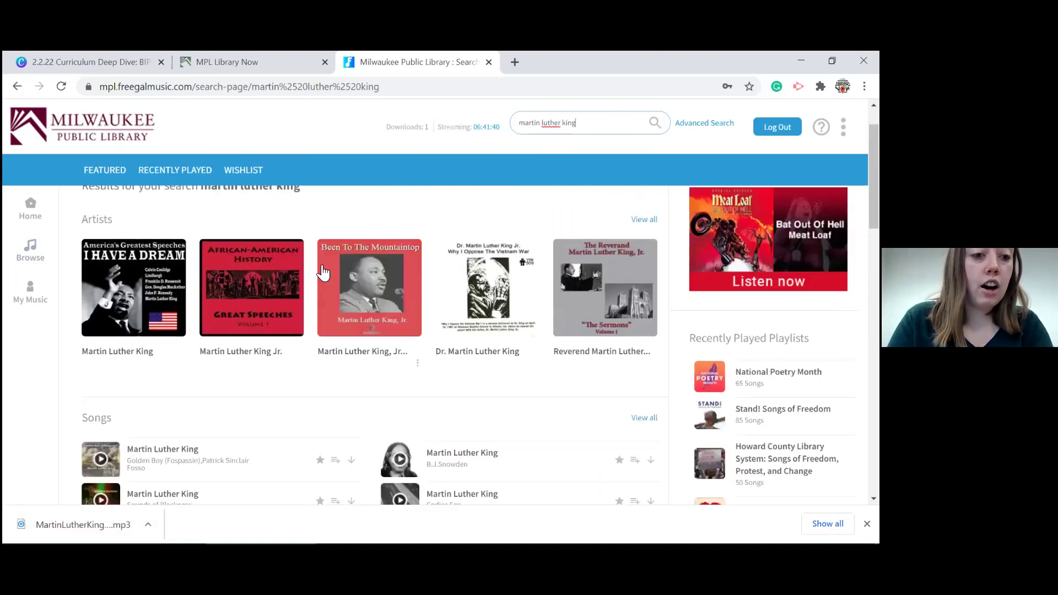
pyautogui.scroll(-8, 324, 270)
pyautogui.scroll(-6, 323, 271)
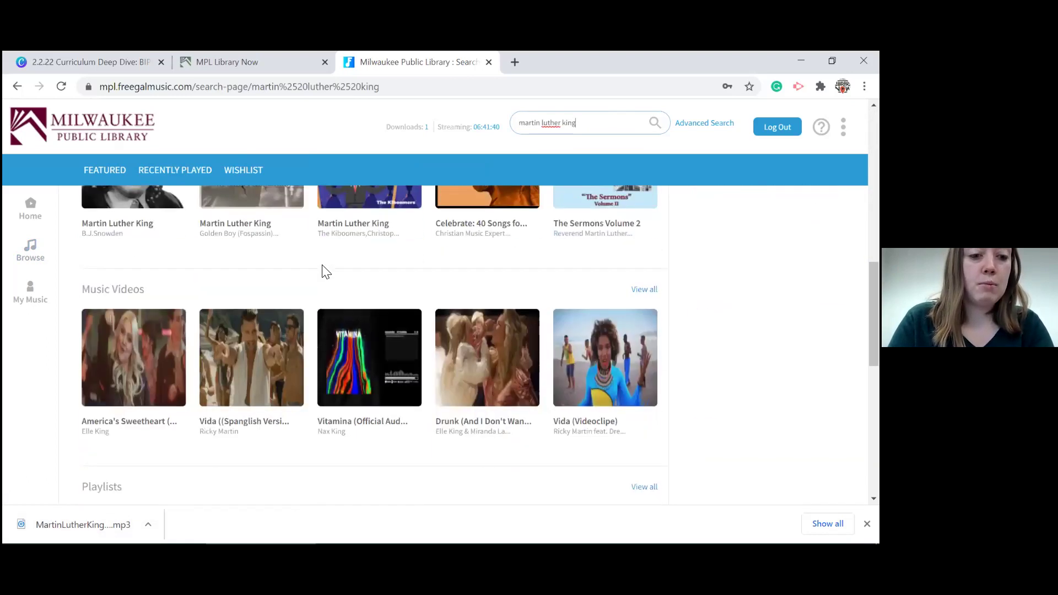
pyautogui.scroll(-3, 323, 271)
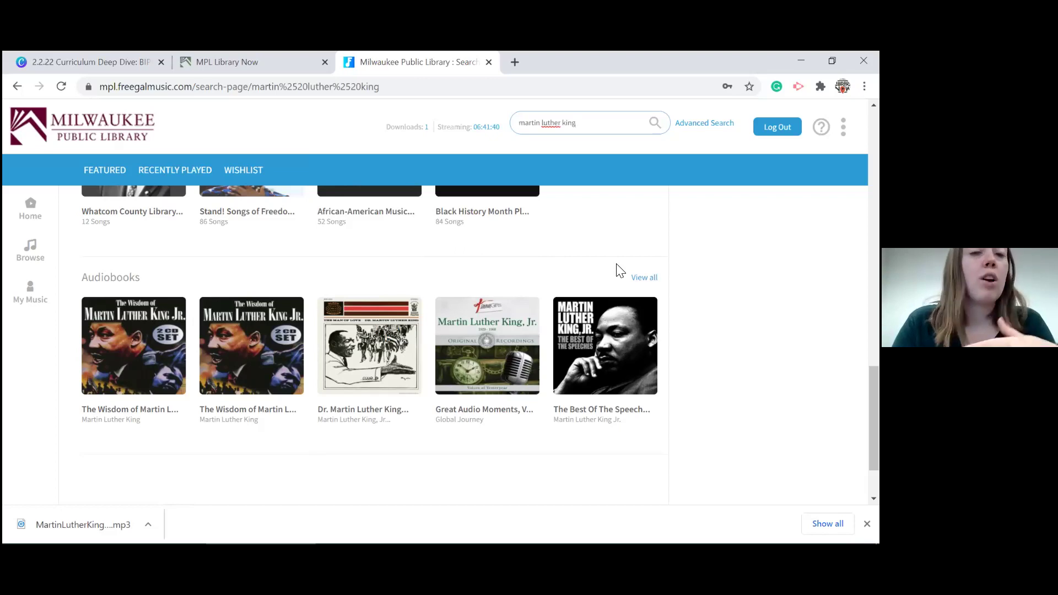
# - List all the matching audiobooks, open Civil Rights Leader by Martin Luther King, Jr., and look through its tracks
pyautogui.click(644, 279)
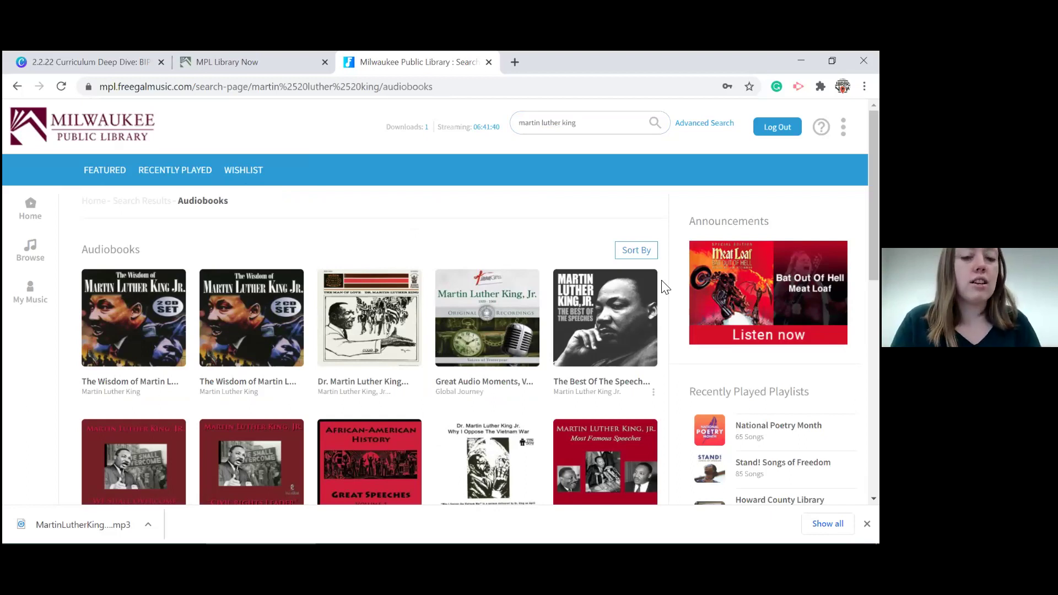
pyautogui.scroll(-2, 665, 287)
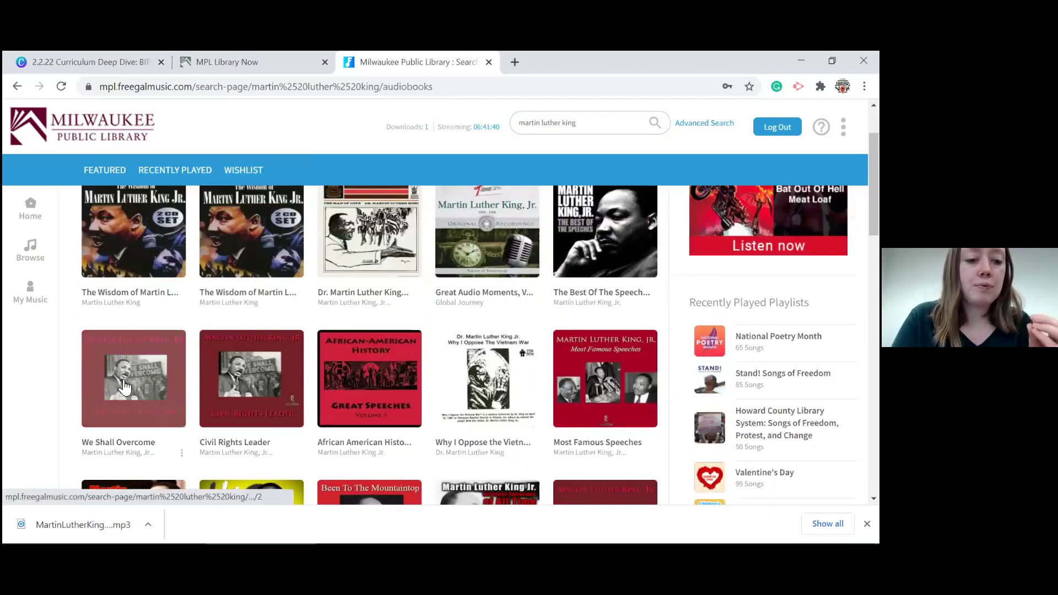
pyautogui.click(260, 444)
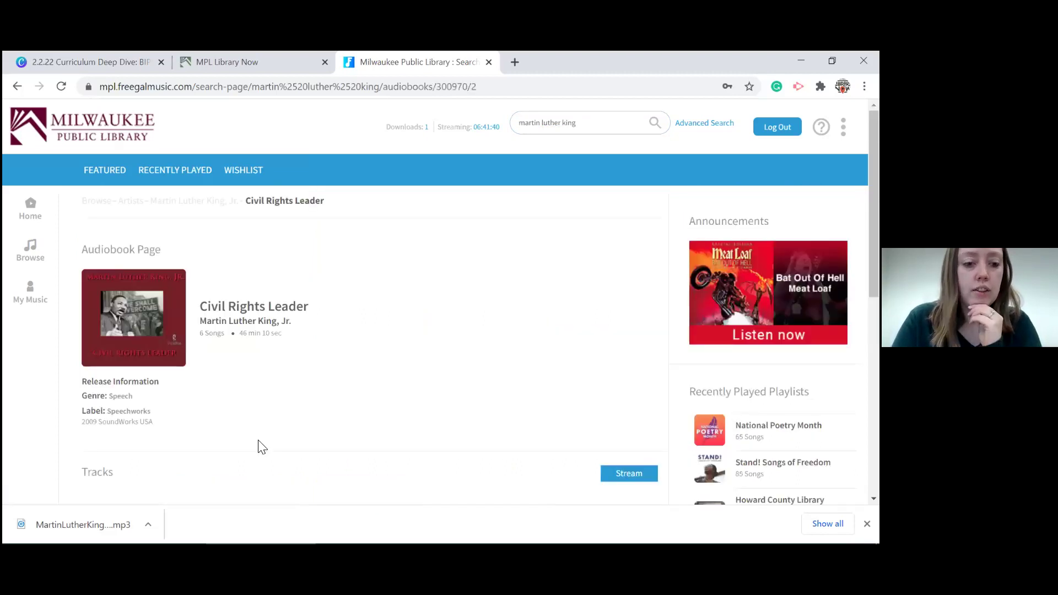
pyautogui.scroll(-5, 260, 447)
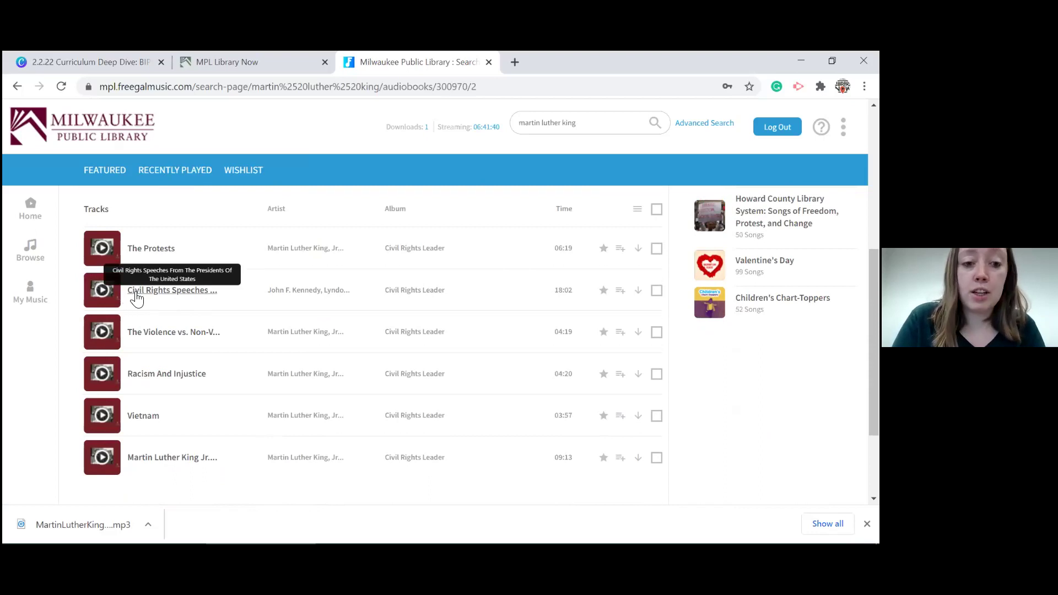
pyautogui.scroll(3, 249, 285)
pyautogui.scroll(-5, 249, 285)
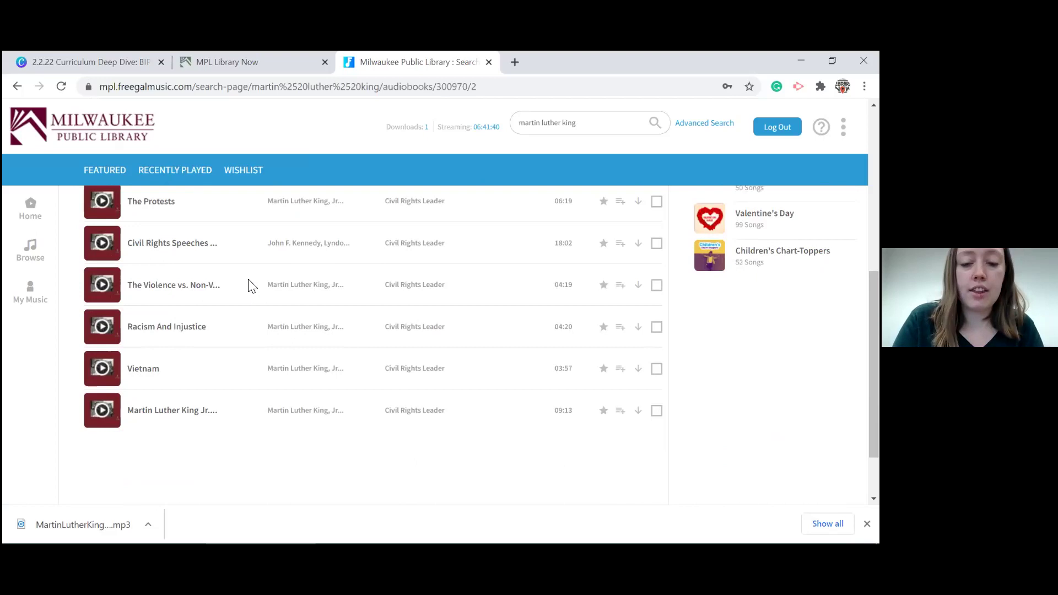
pyautogui.scroll(1, 249, 285)
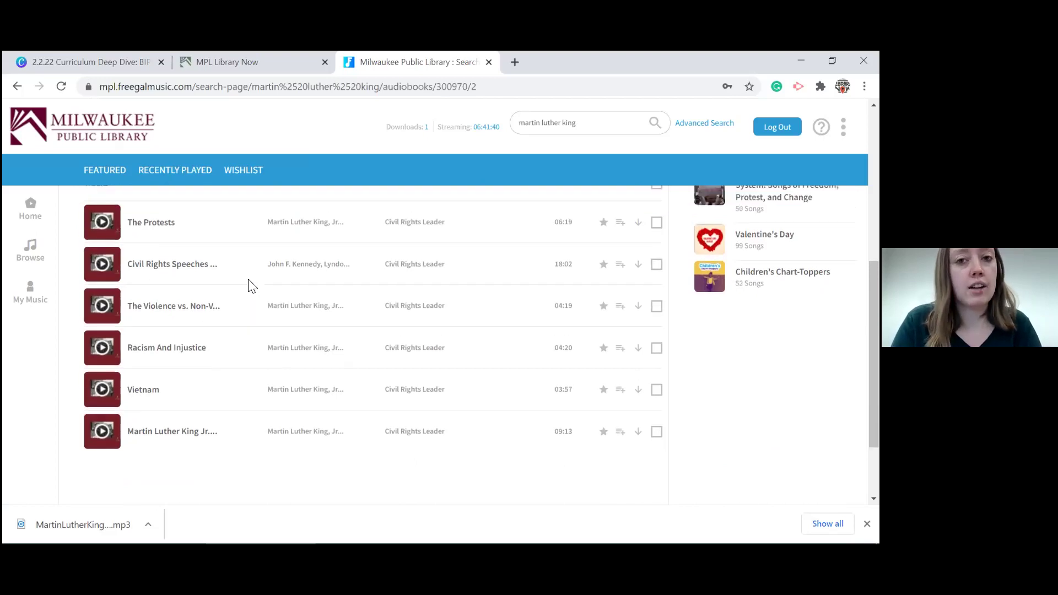
pyautogui.scroll(4, 249, 286)
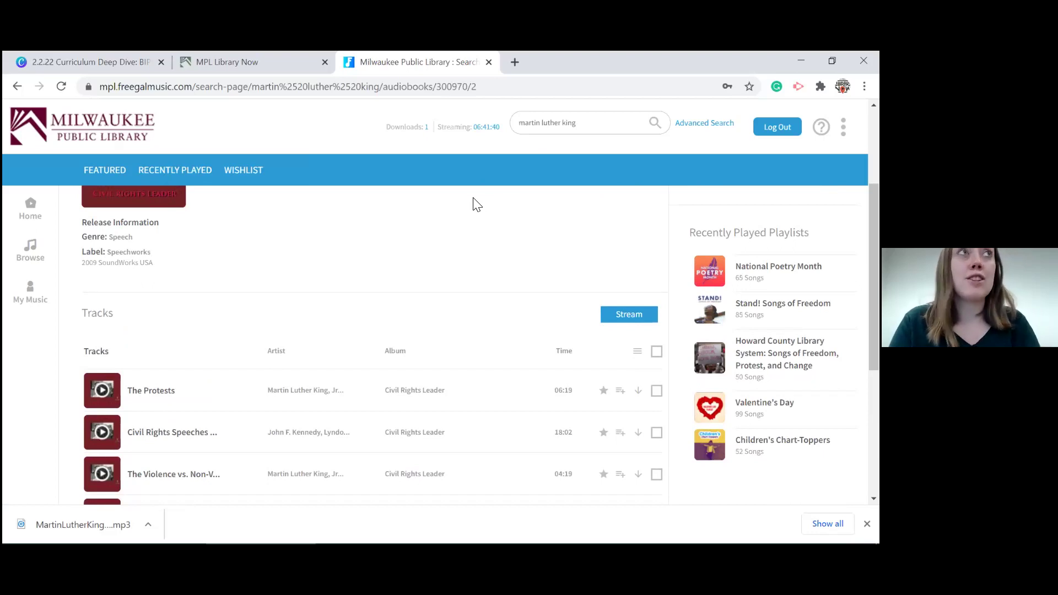
# - Switch to the Canva presentation, dismiss the browser's download bar, and present the Playlists Designed by Students slide full screen
pyautogui.click(126, 57)
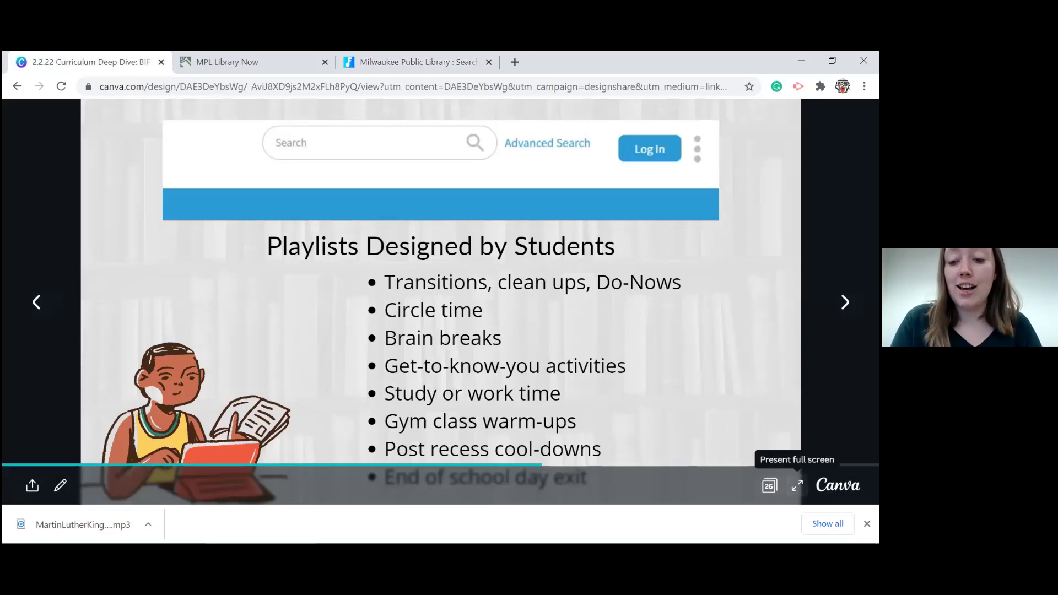
pyautogui.click(866, 524)
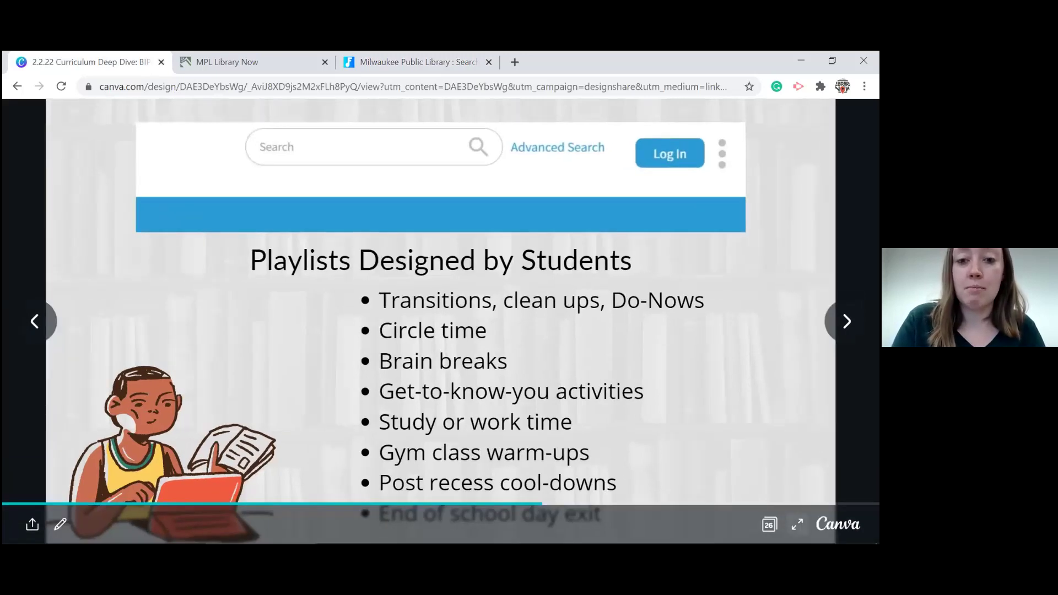
pyautogui.click(797, 524)
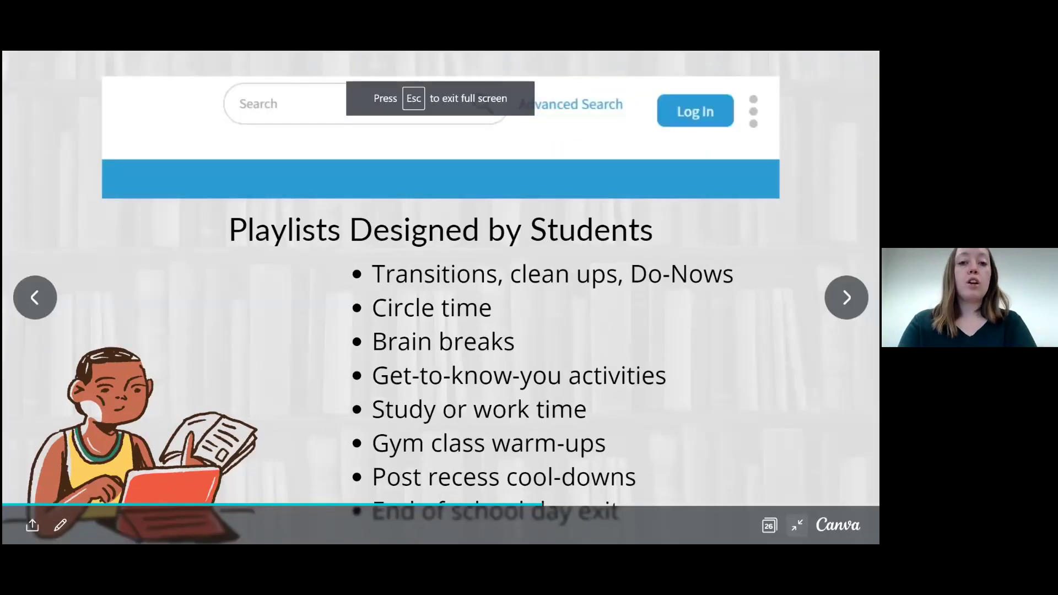